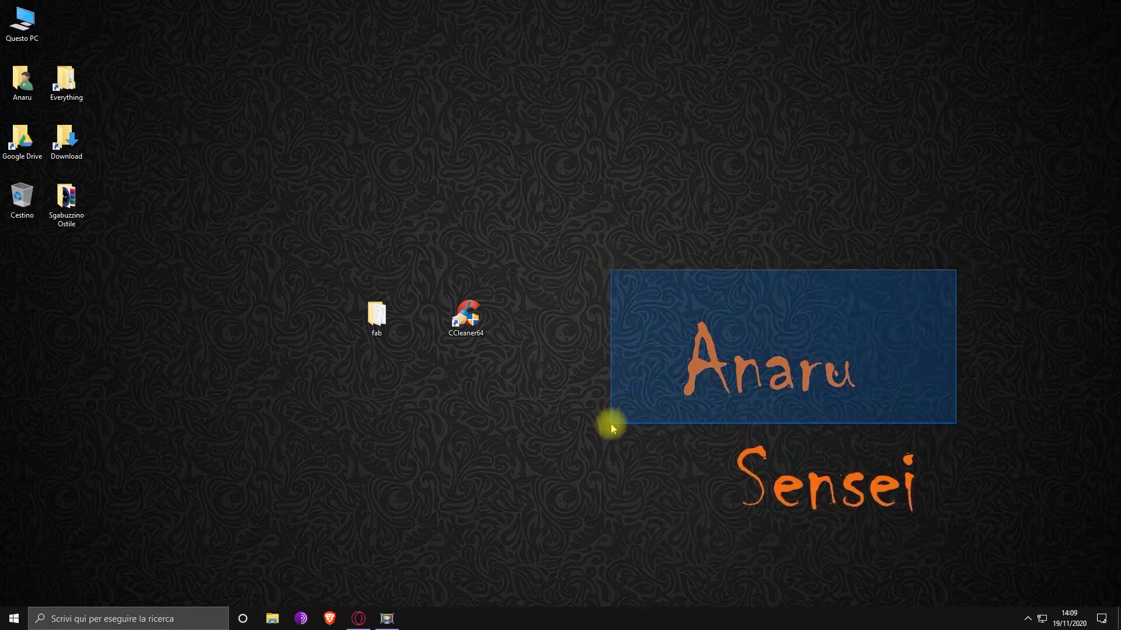
{"action": "left_click_drag", "start_coordinate": [896, 433], "coordinate": [594, 269]}
{"action": "left_click_drag", "start_coordinate": [721, 426], "coordinate": [961, 564]}
{"action": "left_click_drag", "start_coordinate": [955, 438], "coordinate": [677, 547]}
{"action": "left_click_drag", "start_coordinate": [963, 559], "coordinate": [685, 429]}
{"action": "left_click_drag", "start_coordinate": [690, 569], "coordinate": [983, 432]}
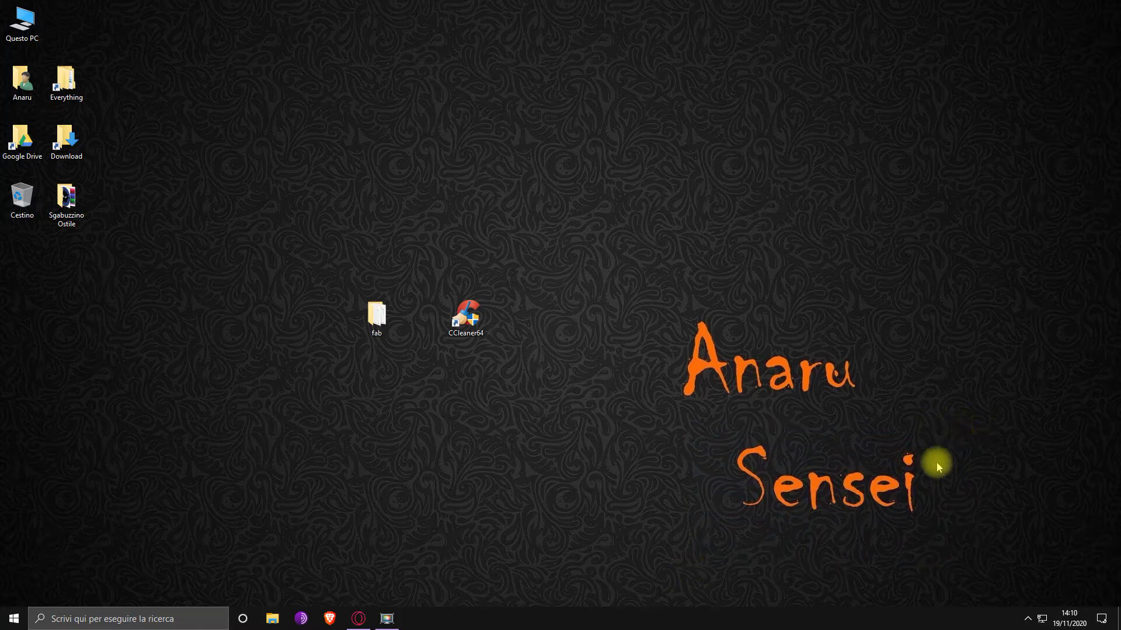
{"action": "left_click_drag", "start_coordinate": [956, 542], "coordinate": [978, 573]}
{"action": "left_click_drag", "start_coordinate": [963, 263], "coordinate": [952, 285]}
{"action": "left_click_drag", "start_coordinate": [650, 282], "coordinate": [956, 563]}
{"action": "left_click_drag", "start_coordinate": [969, 264], "coordinate": [945, 237]}
Open Kaspersky Security Cloud and look through its additional tools for managing applications, protecting data, and cleaning and optimizing the PC
{"action": "left_click", "coordinate": [1027, 619]}
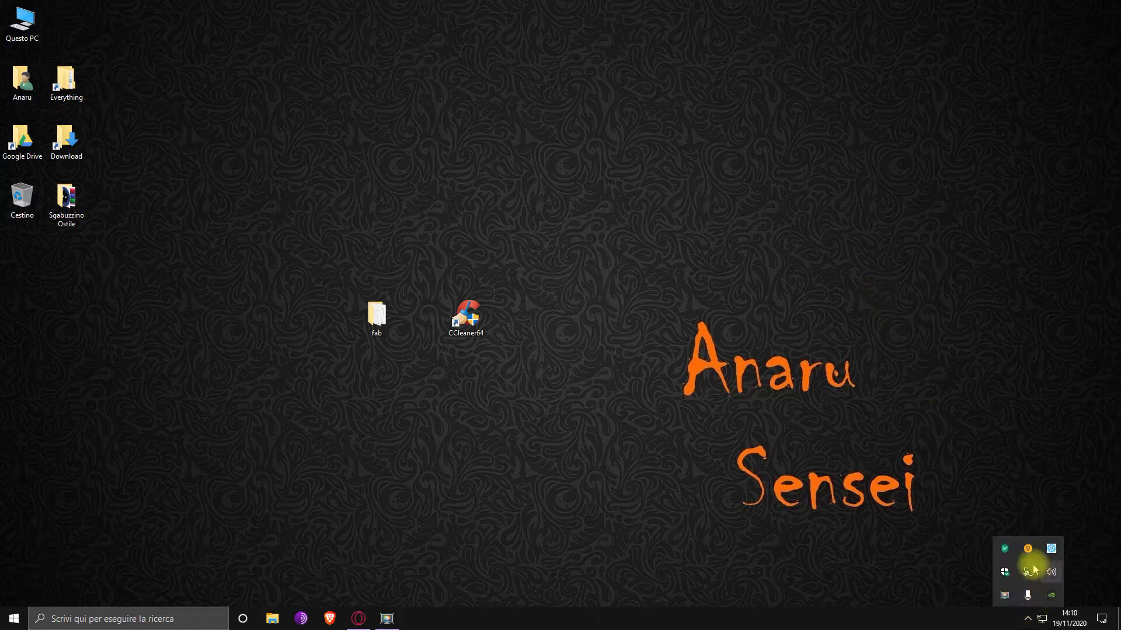
{"action": "left_click", "coordinate": [1005, 548]}
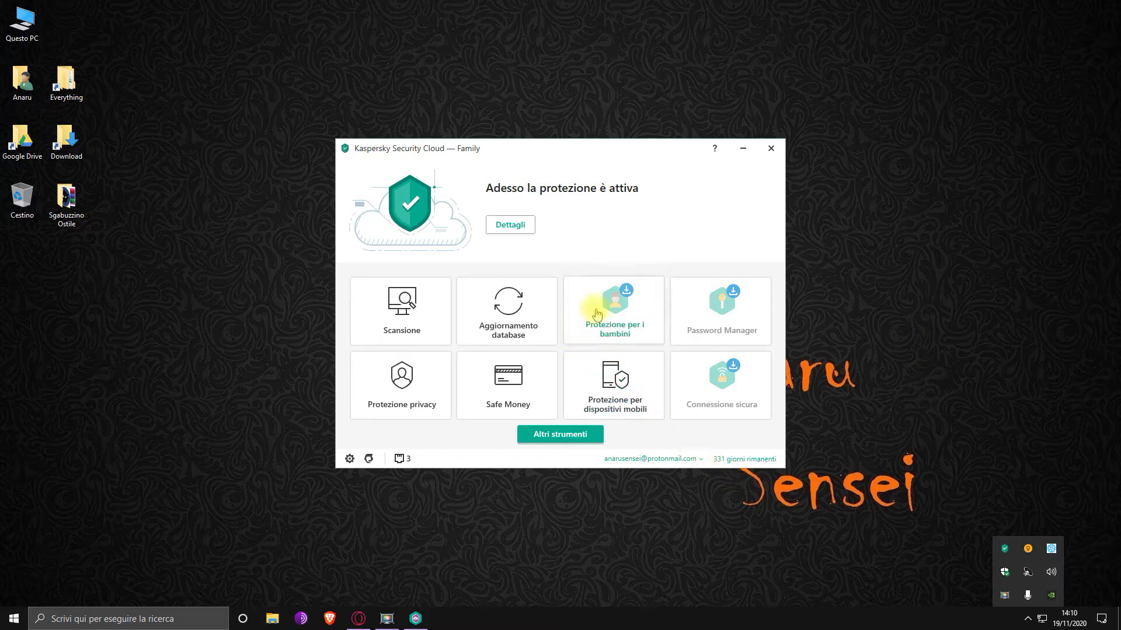
{"action": "left_click", "coordinate": [547, 441]}
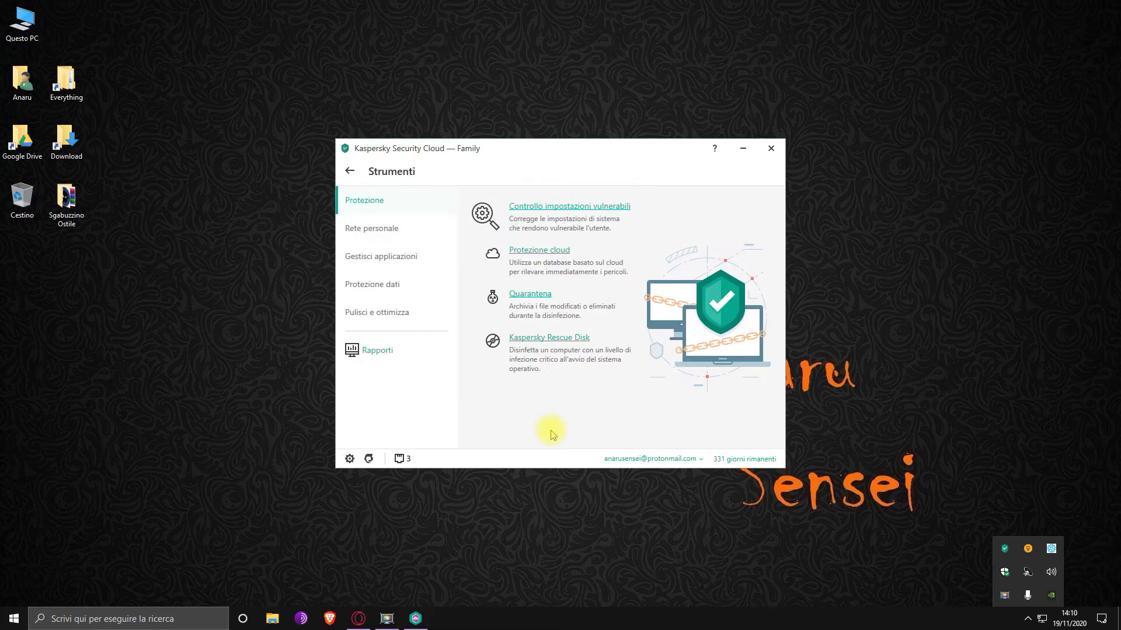
{"action": "left_click", "coordinate": [412, 264]}
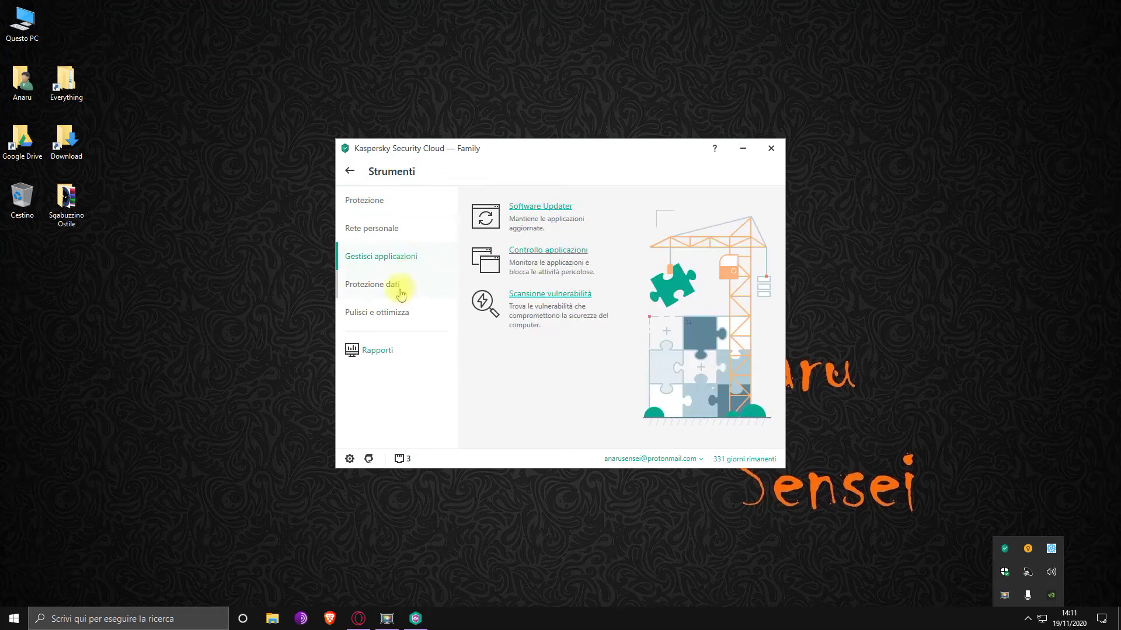
{"action": "left_click", "coordinate": [402, 285]}
{"action": "left_click", "coordinate": [391, 316]}
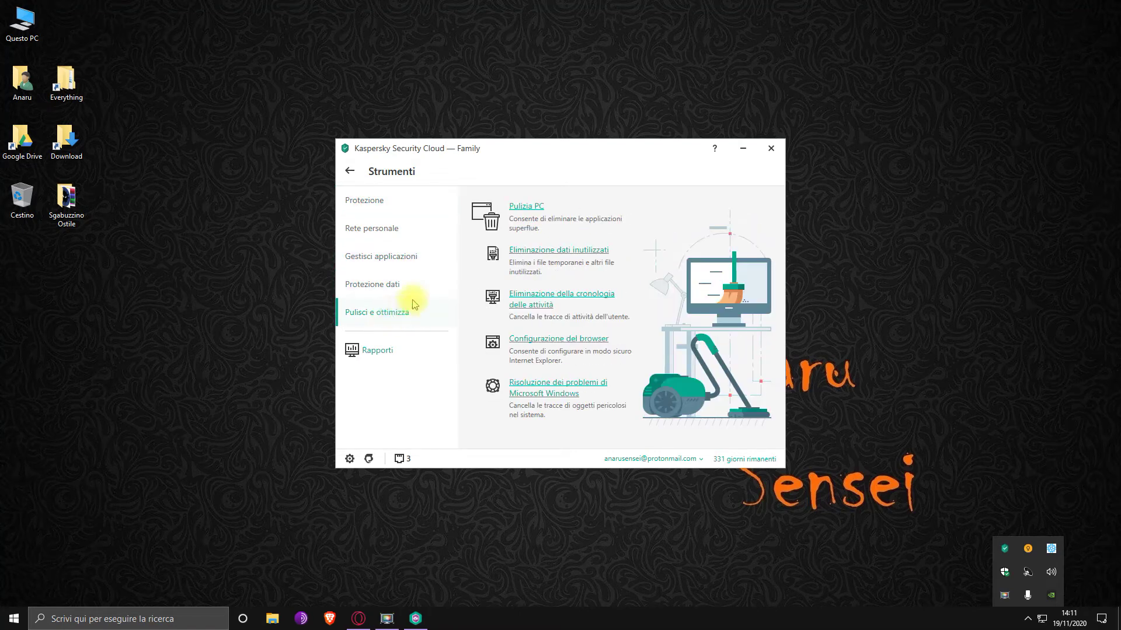
View network activity in Kaspersky's Monitor di rete, then close both Kaspersky windows
{"action": "left_click", "coordinate": [384, 236]}
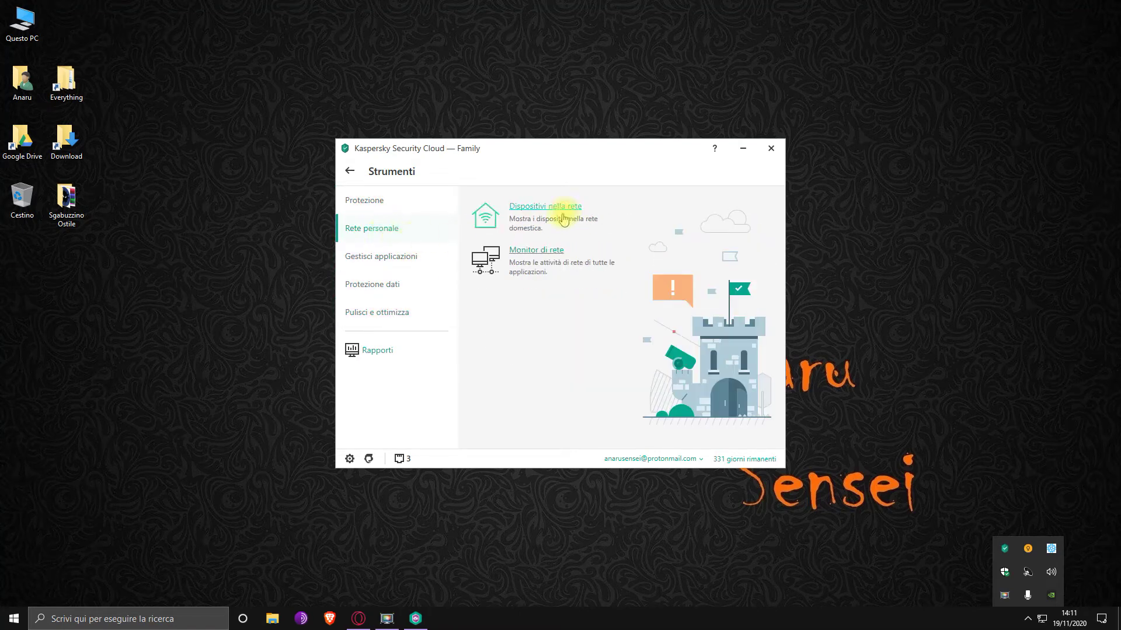
{"action": "left_click", "coordinate": [534, 251]}
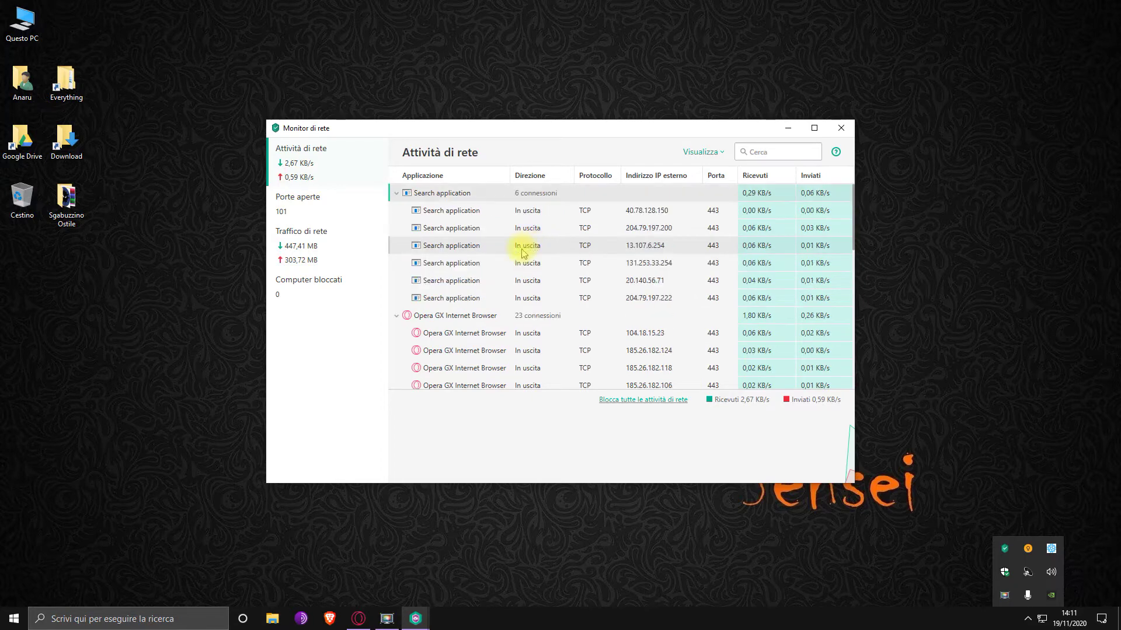
{"action": "left_click", "coordinate": [836, 136]}
{"action": "left_click", "coordinate": [774, 153]}
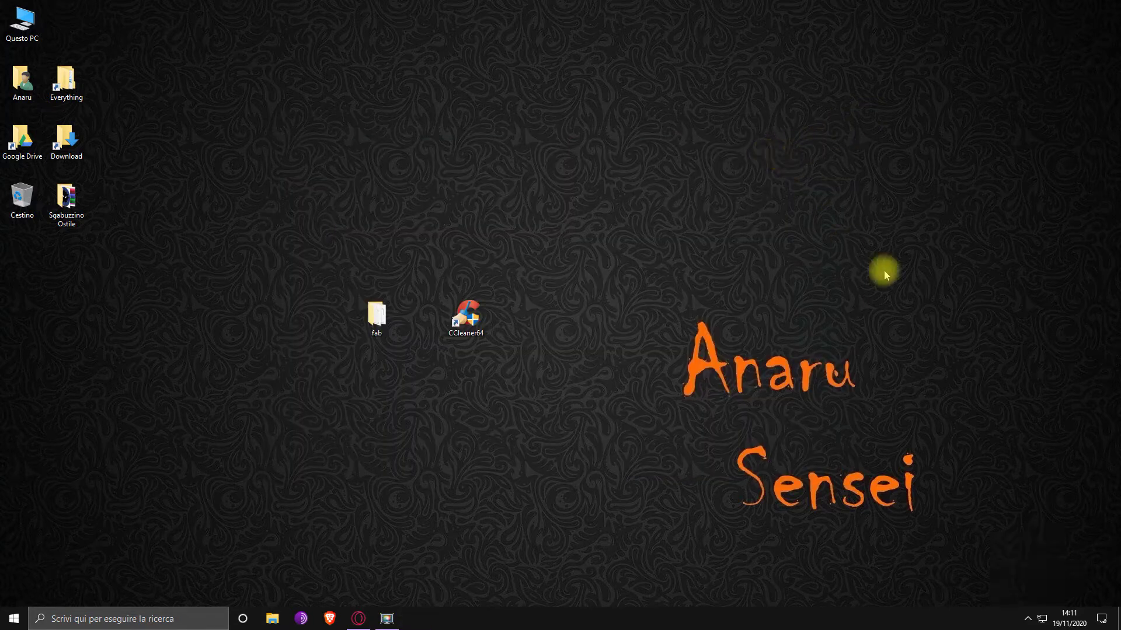
{"action": "left_click_drag", "start_coordinate": [635, 263], "coordinate": [982, 570]}
{"action": "left_click_drag", "start_coordinate": [982, 570], "coordinate": [635, 260]}
{"action": "left_click_drag", "start_coordinate": [981, 261], "coordinate": [1019, 244]}
{"action": "left_click_drag", "start_coordinate": [635, 246], "coordinate": [636, 209]}
Switch to the Opera browser and read through the Firewall App Blocker (Fab) v1.7 page on sordum.org
{"action": "left_click", "coordinate": [358, 618]}
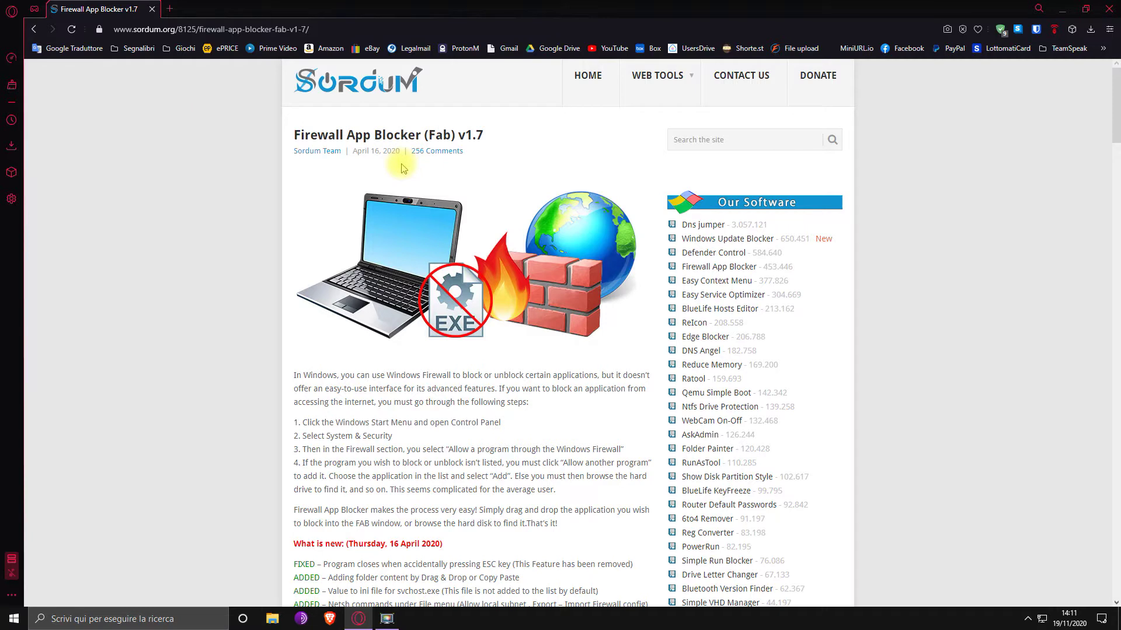
{"action": "scroll", "coordinate": [398, 168], "scroll_direction": "down", "scroll_amount": 3}
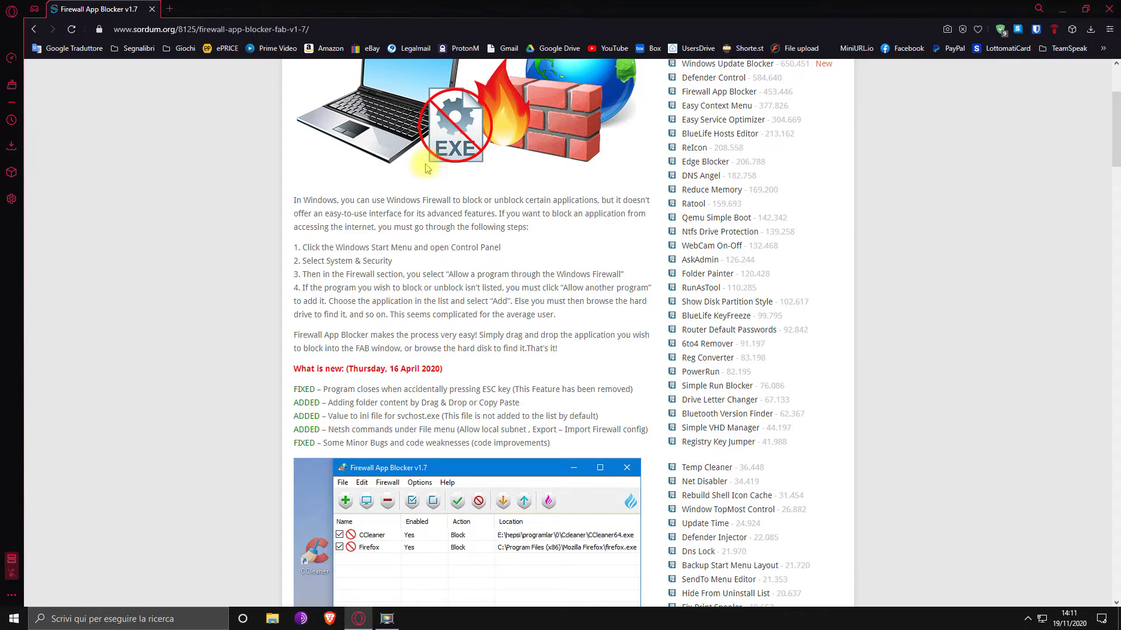
{"action": "scroll", "coordinate": [425, 168], "scroll_direction": "down", "scroll_amount": 3}
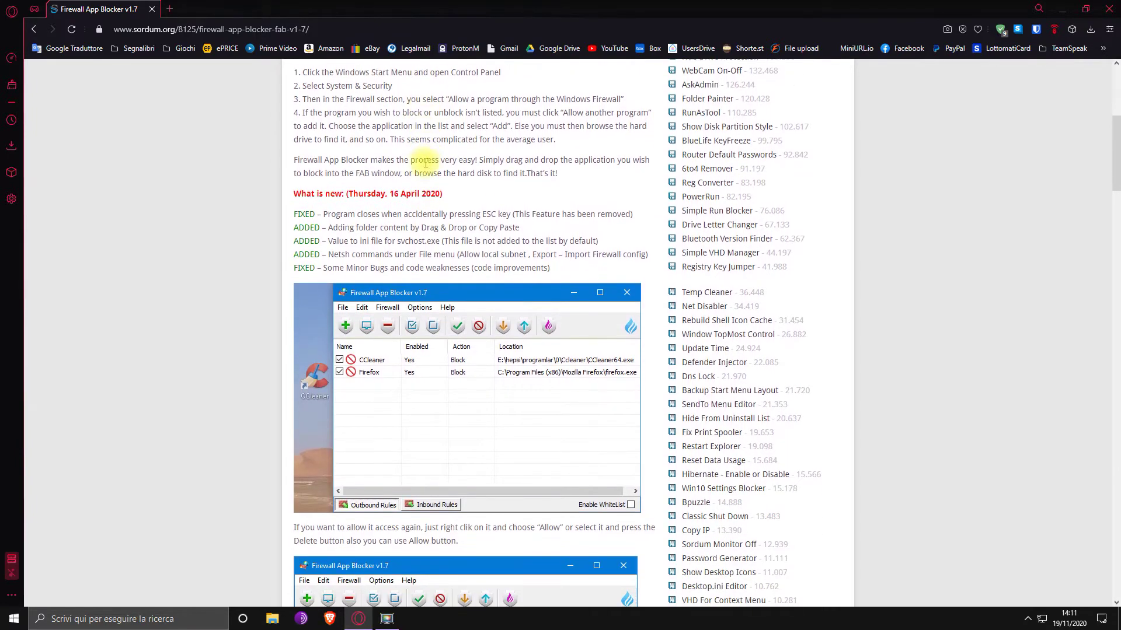
{"action": "scroll", "coordinate": [426, 157], "scroll_direction": "down", "scroll_amount": 6}
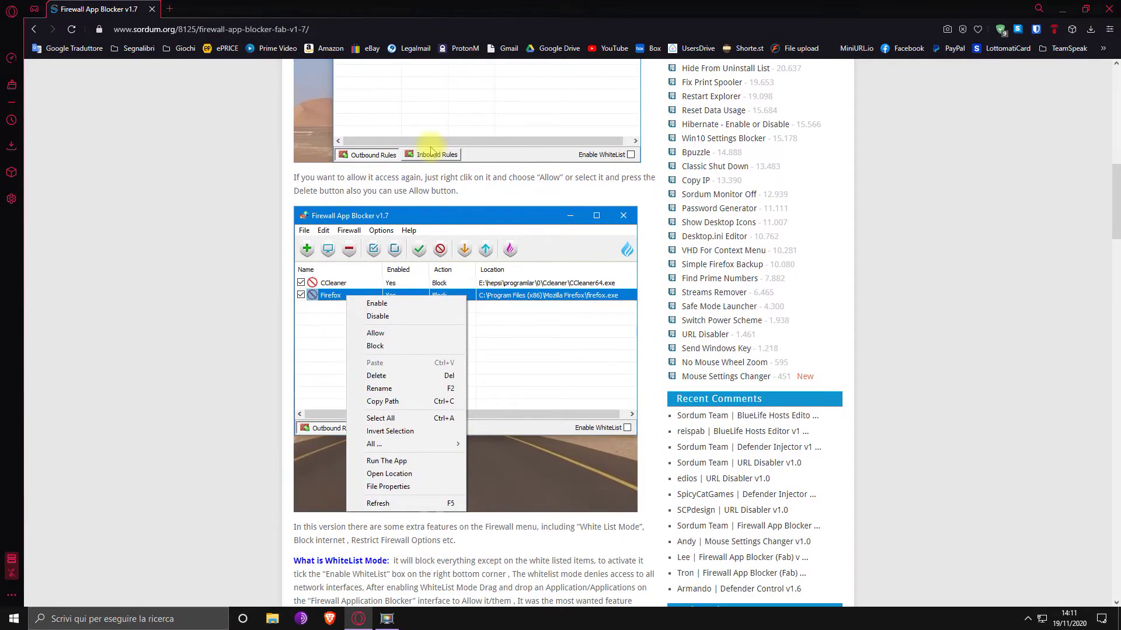
{"action": "scroll", "coordinate": [431, 150], "scroll_direction": "down", "scroll_amount": 4}
{"action": "scroll", "coordinate": [429, 145], "scroll_direction": "down", "scroll_amount": 2}
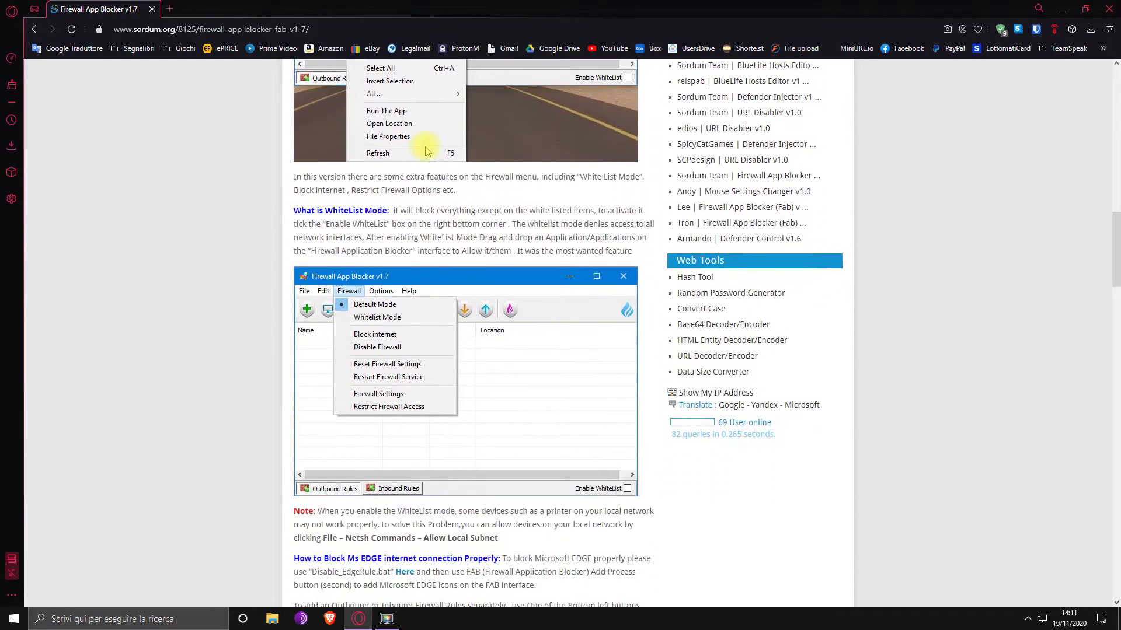
{"action": "scroll", "coordinate": [426, 153], "scroll_direction": "down", "scroll_amount": 13}
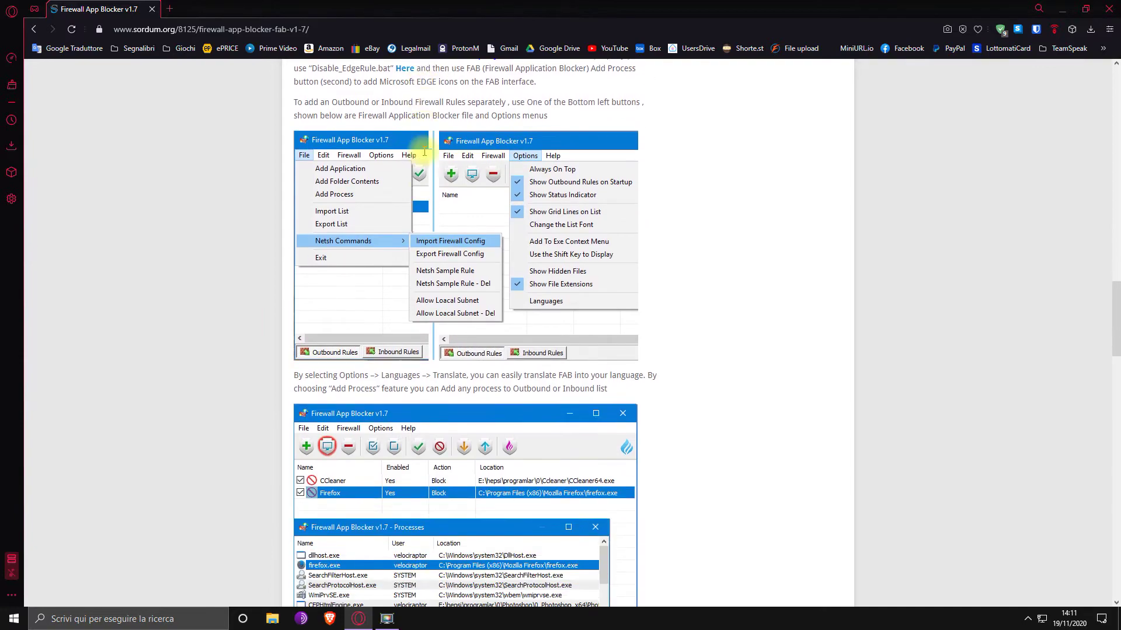
{"action": "scroll", "coordinate": [436, 140], "scroll_direction": "down", "scroll_amount": 4}
{"action": "scroll", "coordinate": [433, 140], "scroll_direction": "down", "scroll_amount": 10}
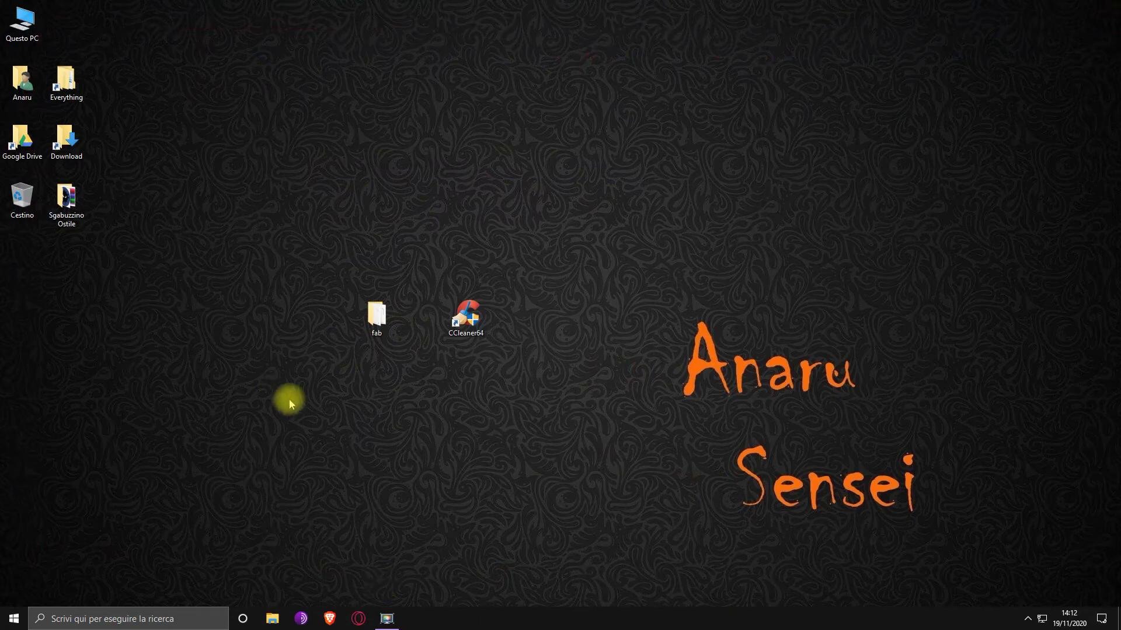
Open the fab folder on the desktop and display its files as large icons (Icone grandi)
{"action": "double_click", "coordinate": [377, 315]}
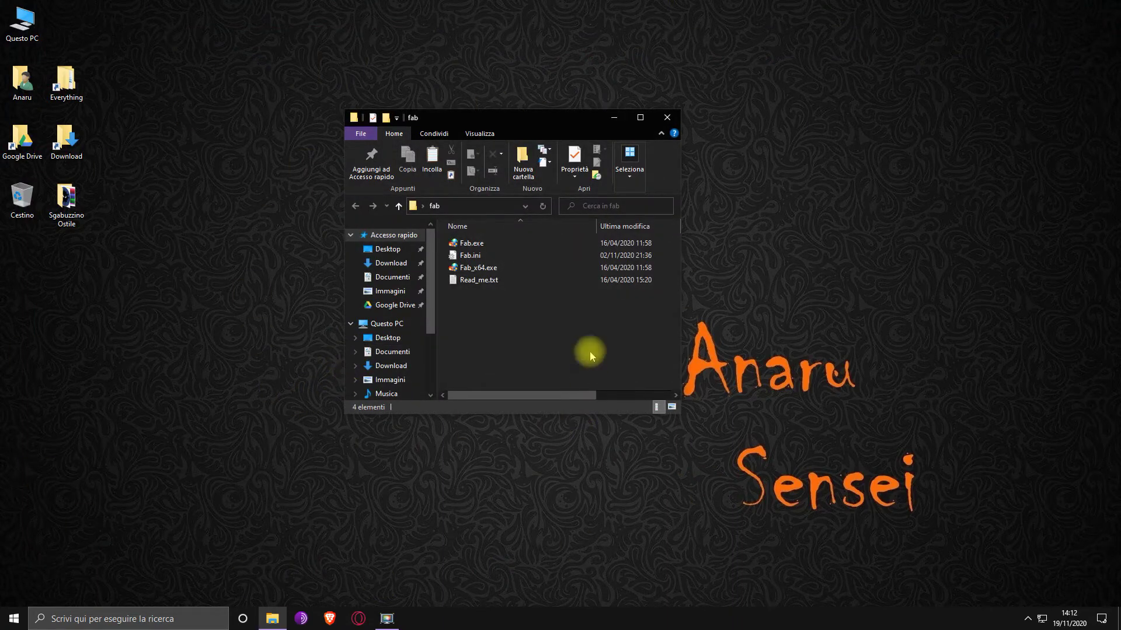
{"action": "right_click", "coordinate": [507, 310]}
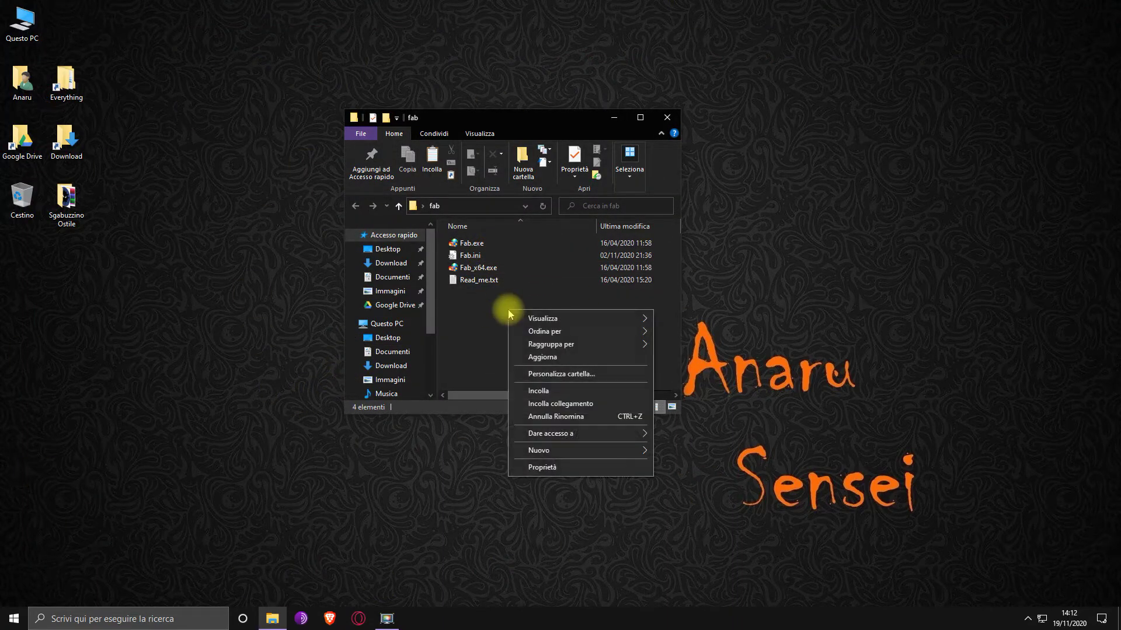
{"action": "mouse_move", "coordinate": [553, 318]}
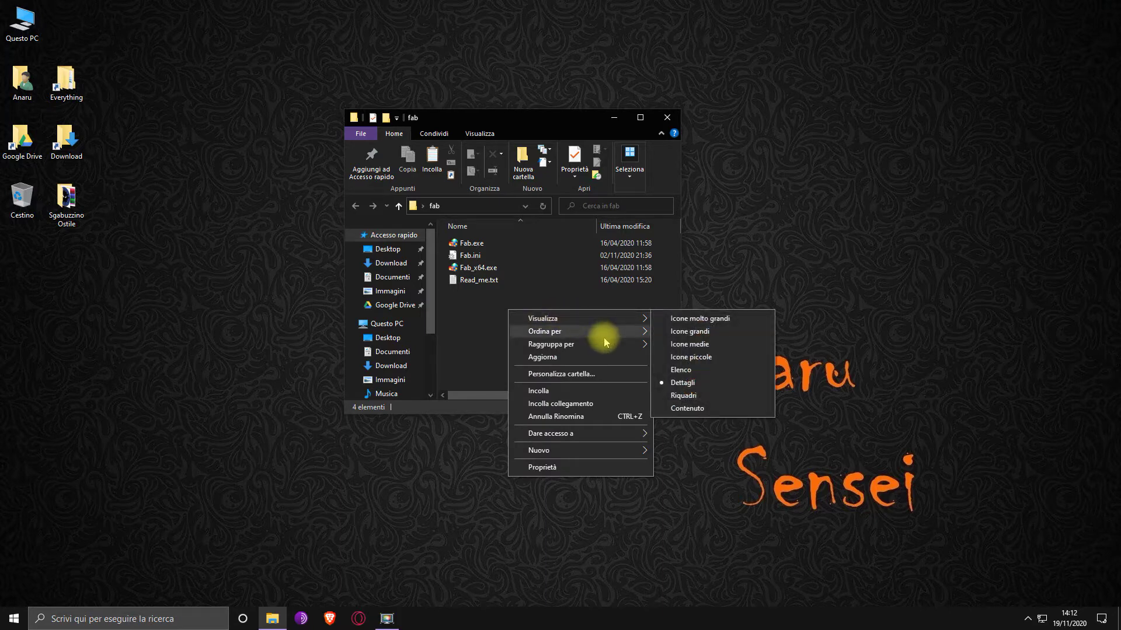
{"action": "left_click", "coordinate": [713, 331]}
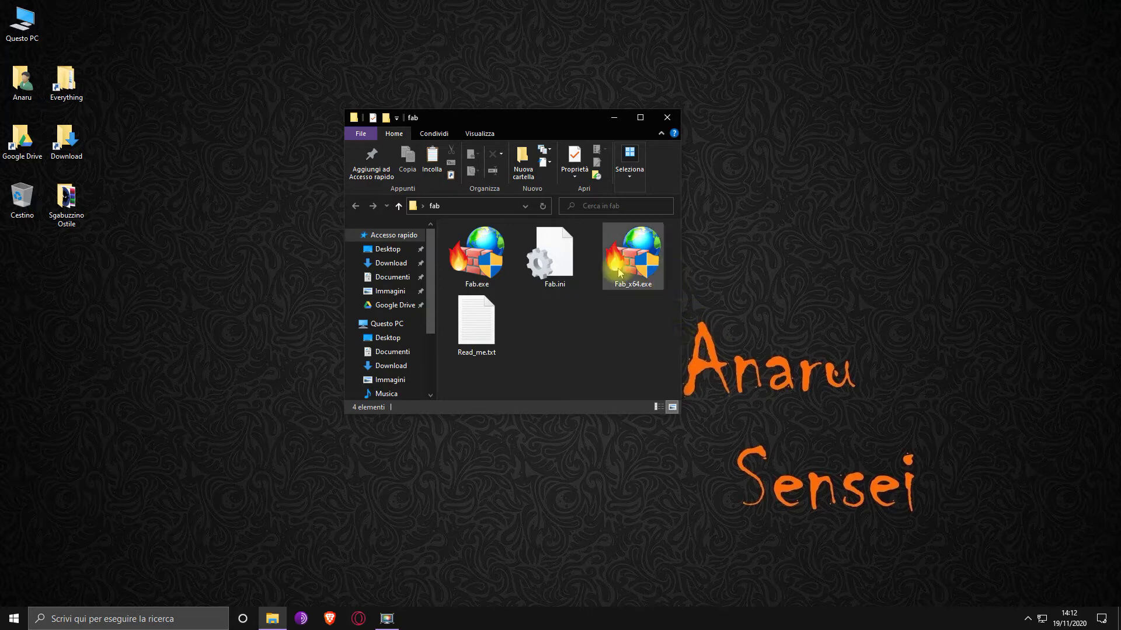
{"action": "left_click", "coordinate": [485, 264]}
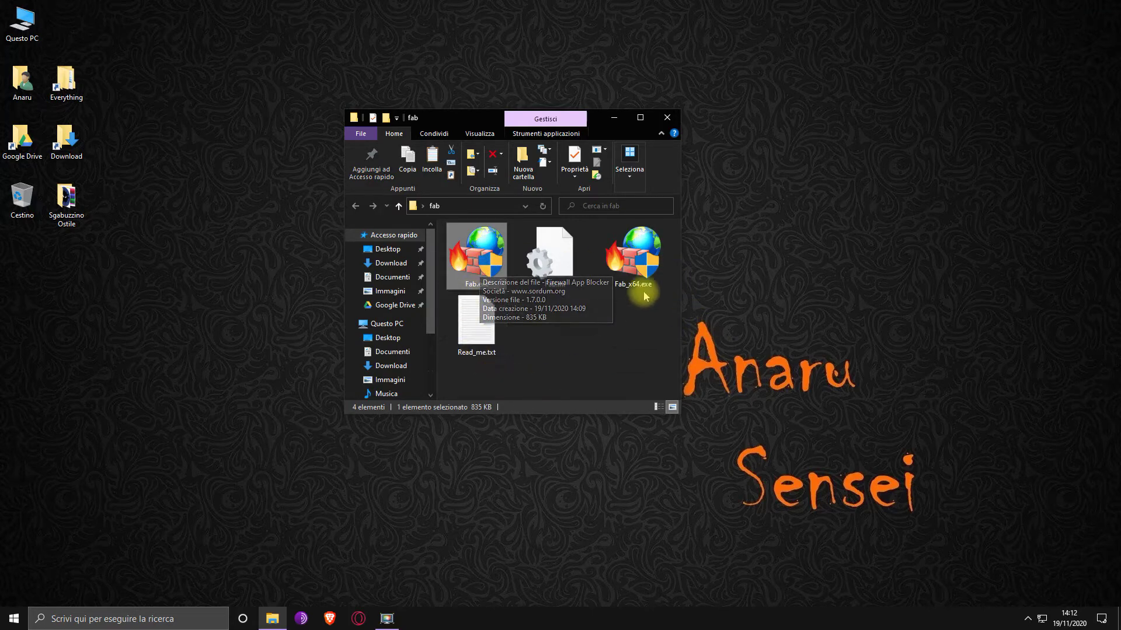
{"action": "left_click", "coordinate": [638, 255]}
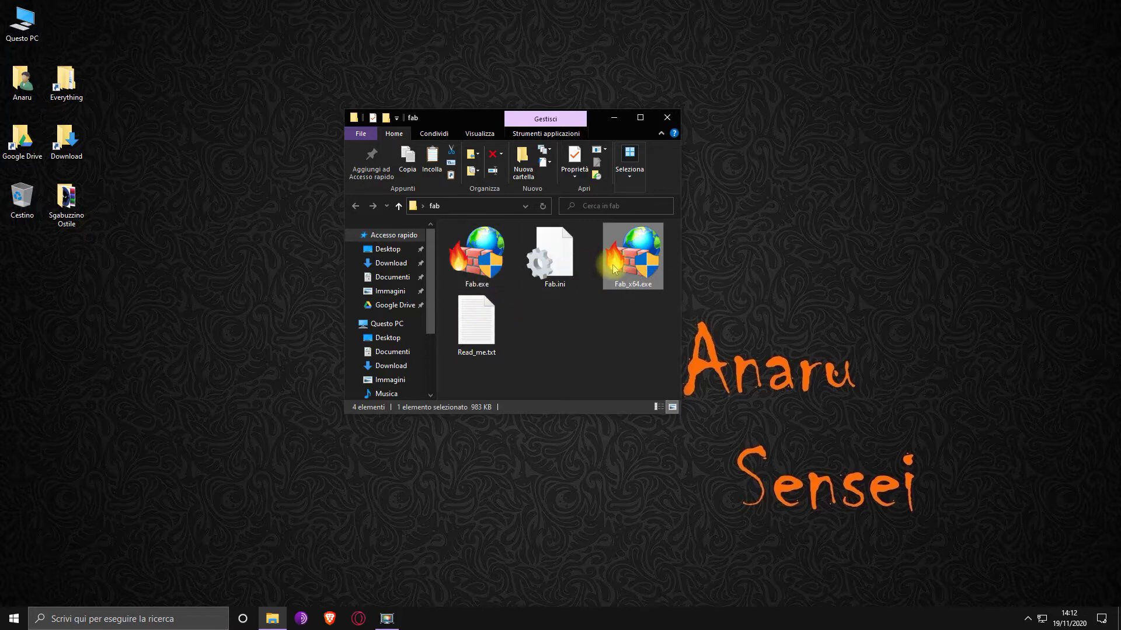
{"action": "left_click", "coordinate": [583, 348]}
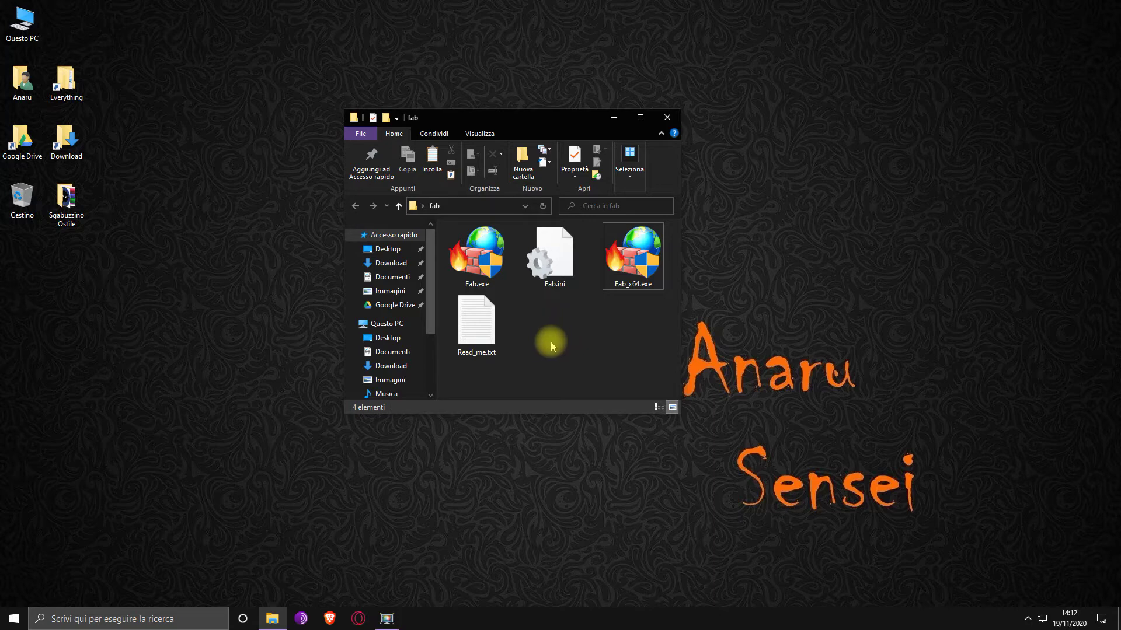
{"action": "left_click", "coordinate": [639, 254]}
{"action": "left_click", "coordinate": [598, 349]}
{"action": "left_click", "coordinate": [460, 280]}
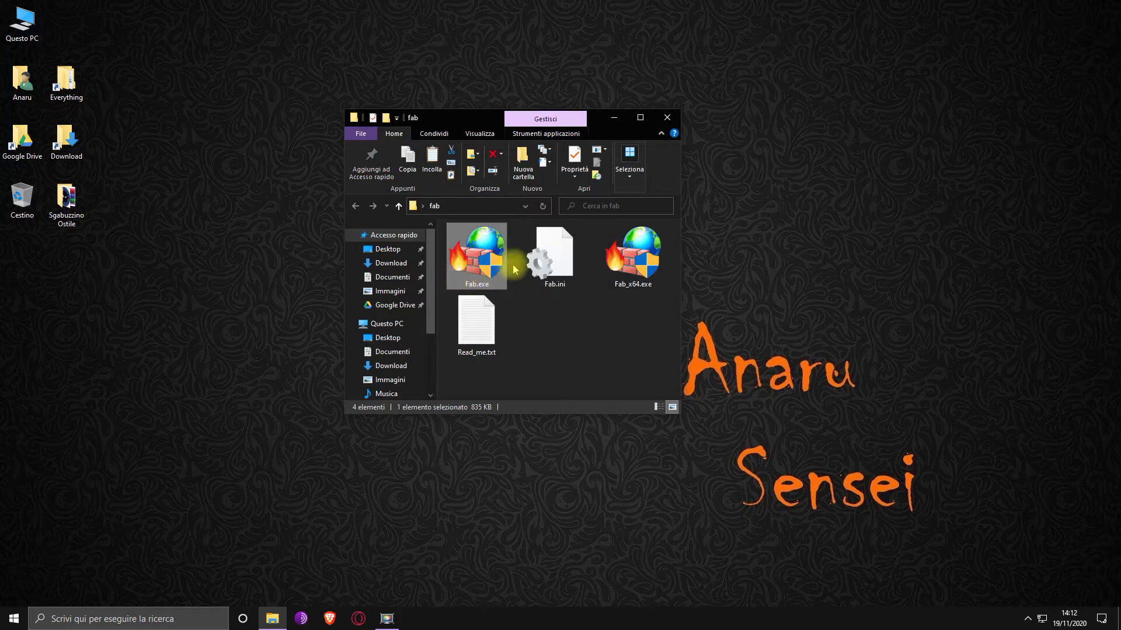
Launch Fab_x64.exe, close the fab folder window, and move the Firewall App Blocker window clear of the desktop icons
{"action": "left_click_drag", "start_coordinate": [482, 123], "coordinate": [167, 194]}
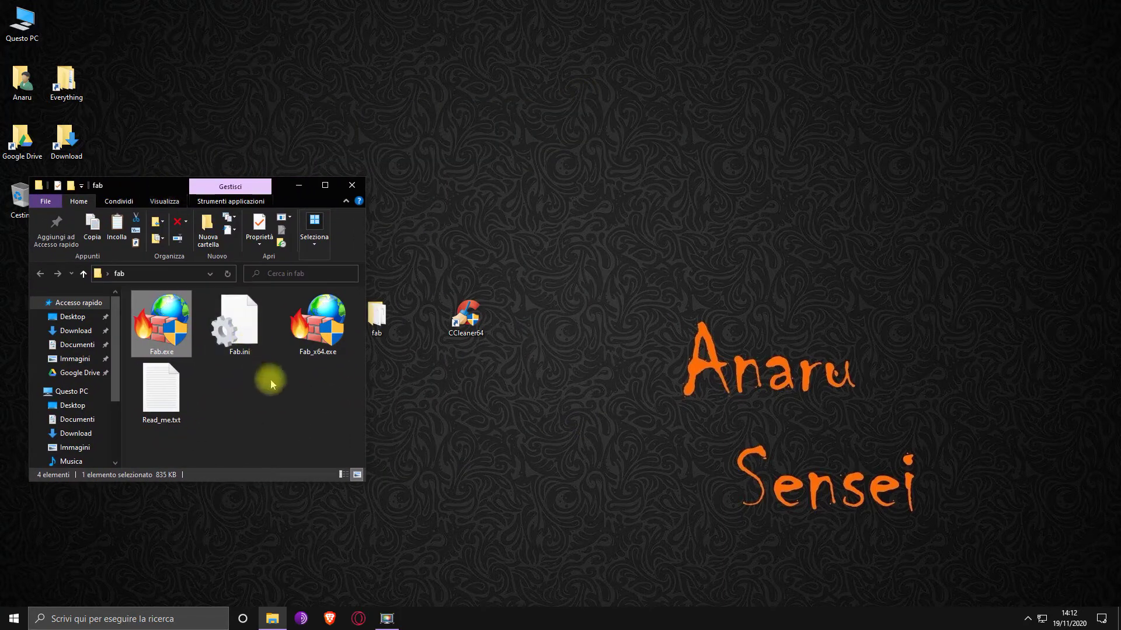
{"action": "mouse_move", "coordinate": [310, 350]}
{"action": "double_click", "coordinate": [310, 350]}
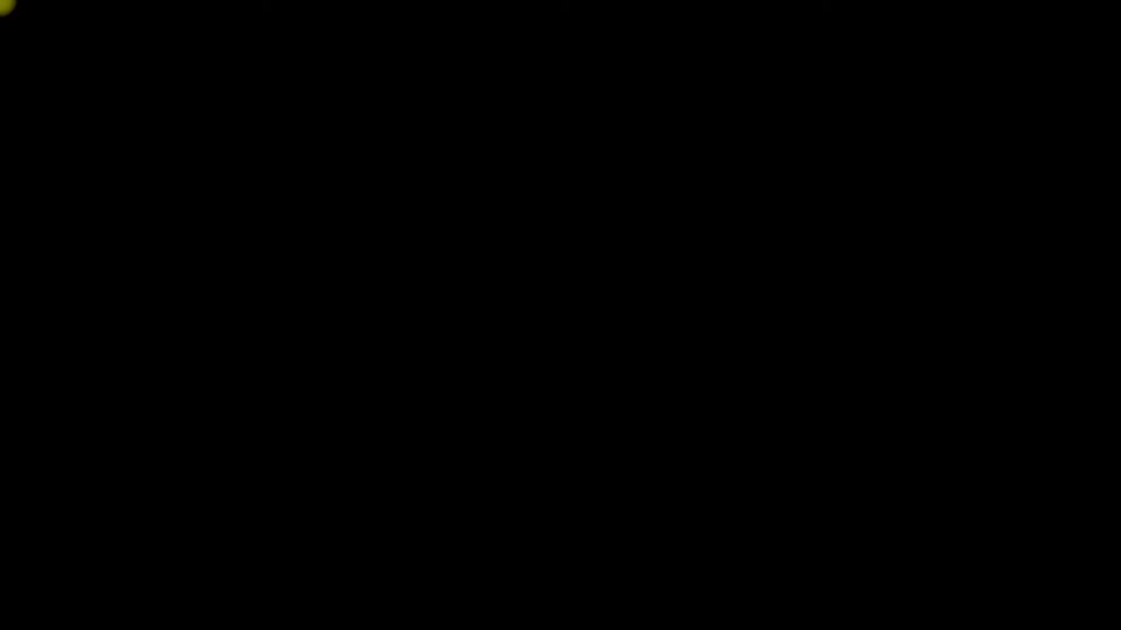
{"action": "left_click", "coordinate": [488, 387]}
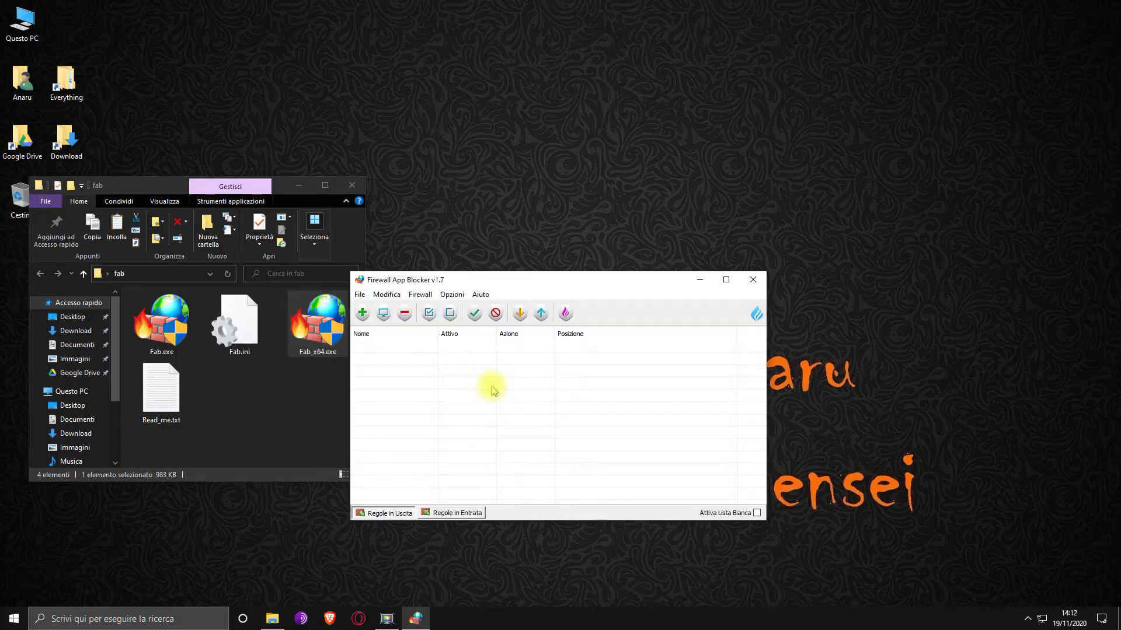
{"action": "left_click", "coordinate": [352, 185]}
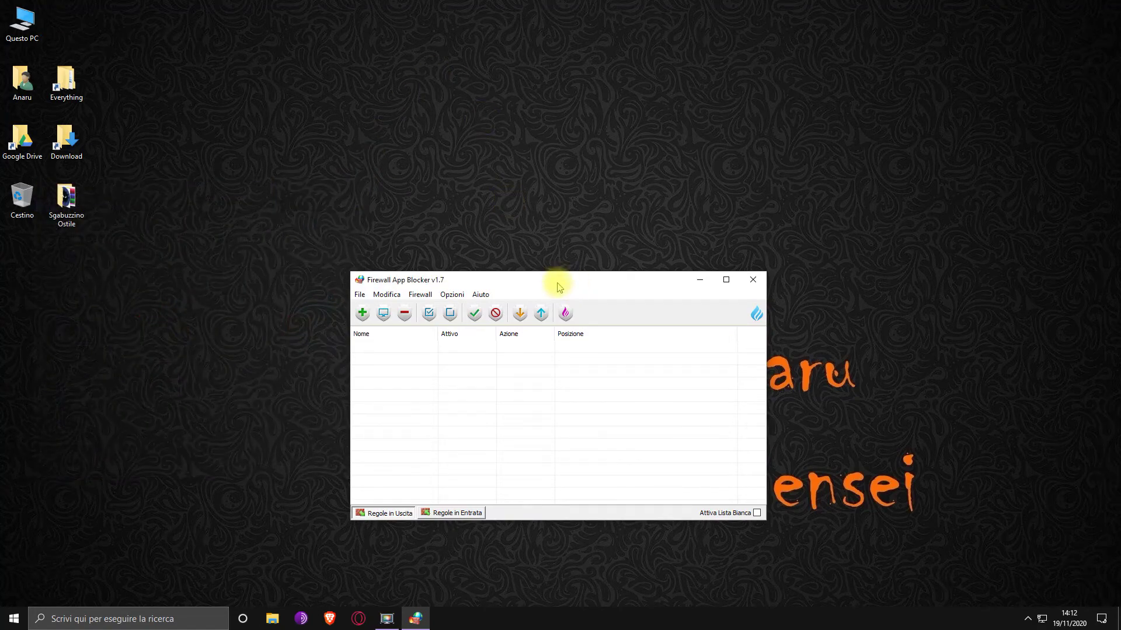
{"action": "left_click_drag", "start_coordinate": [560, 283], "coordinate": [796, 76]}
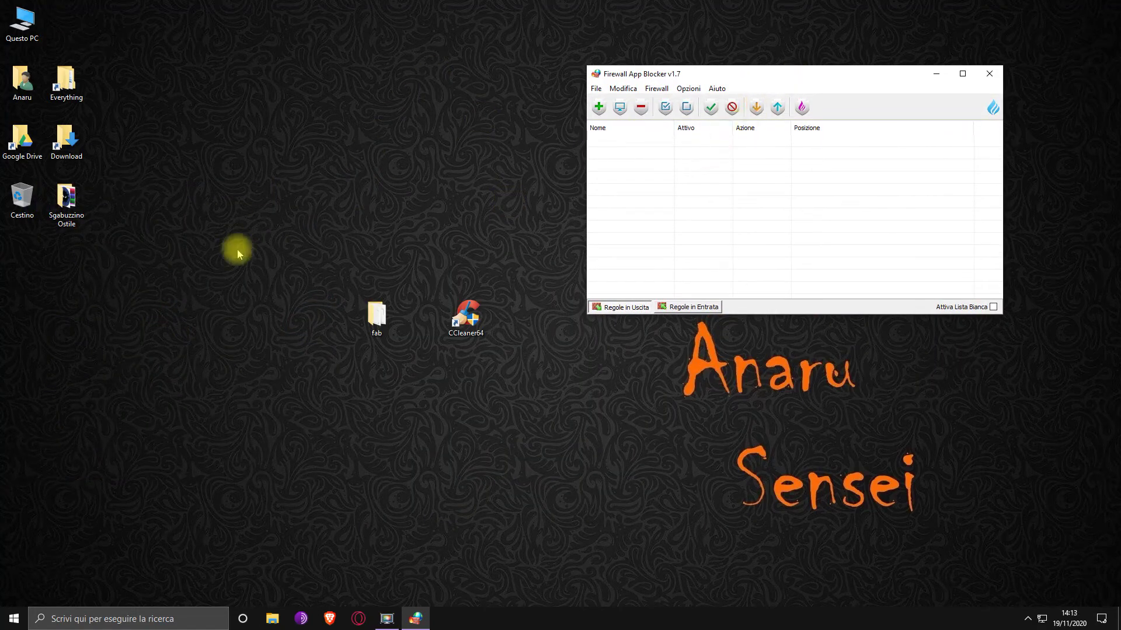
Reopen the fab folder, check the properties of Fab_x64.exe without changing them, and close the folder
{"action": "left_click", "coordinate": [370, 325]}
{"action": "double_click", "coordinate": [369, 325]}
{"action": "left_click", "coordinate": [329, 322]}
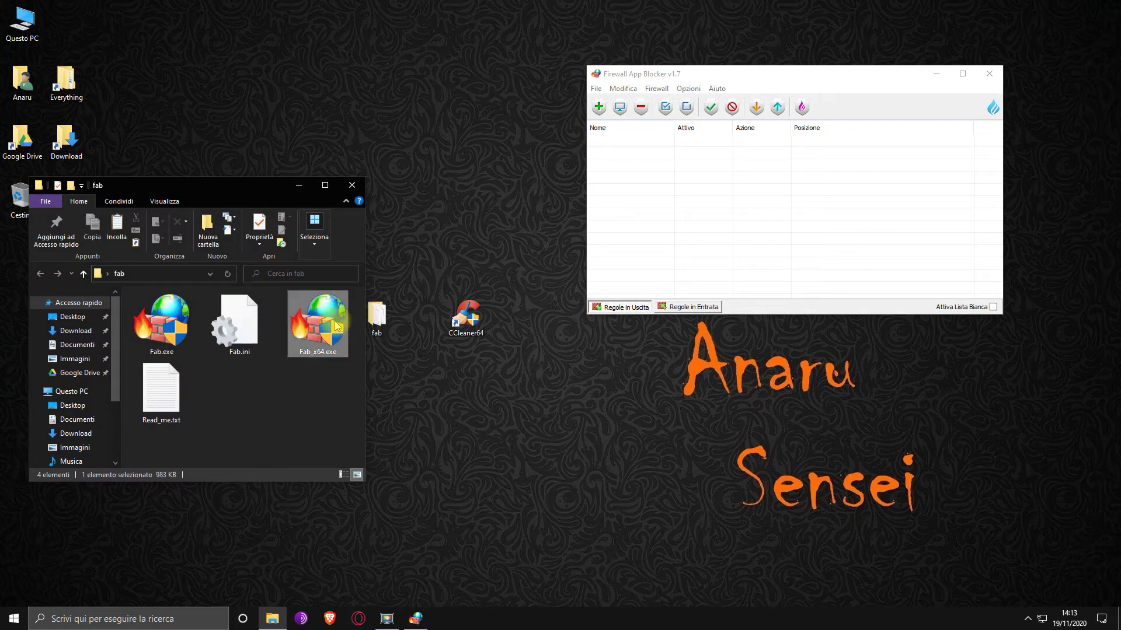
{"action": "right_click", "coordinate": [335, 320]}
{"action": "left_click", "coordinate": [406, 312]}
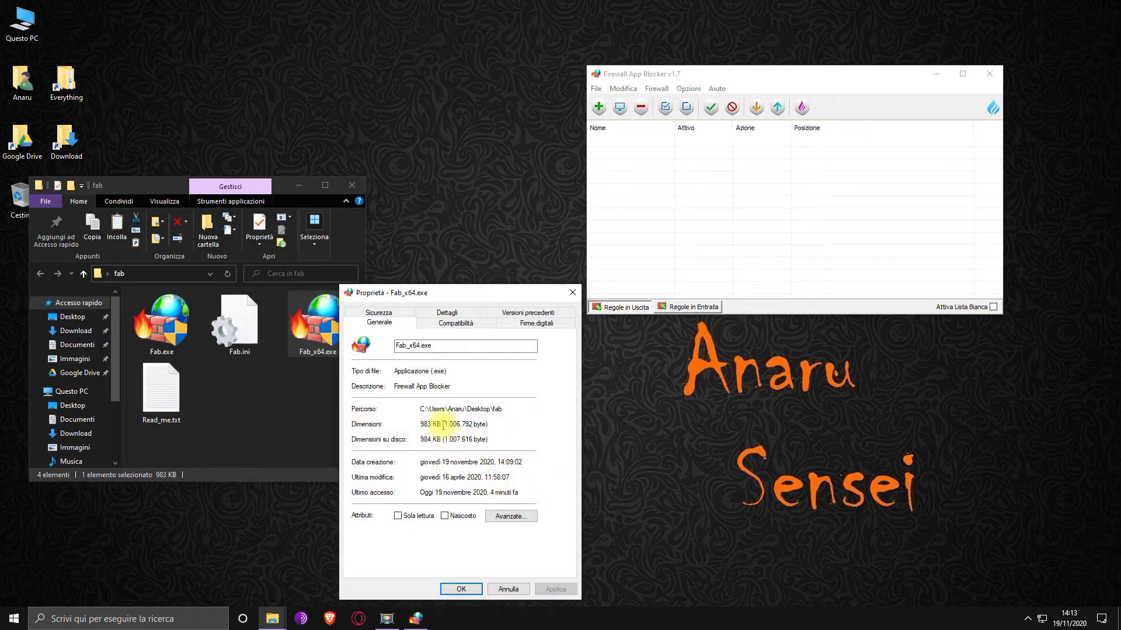
{"action": "left_click", "coordinate": [500, 587]}
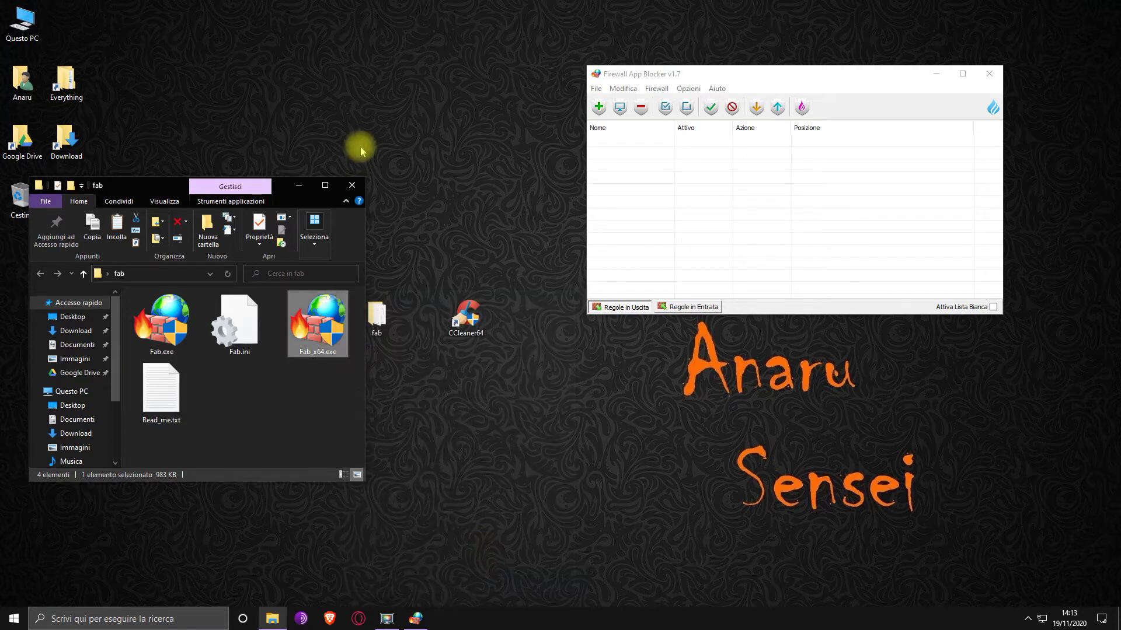
{"action": "left_click", "coordinate": [352, 185]}
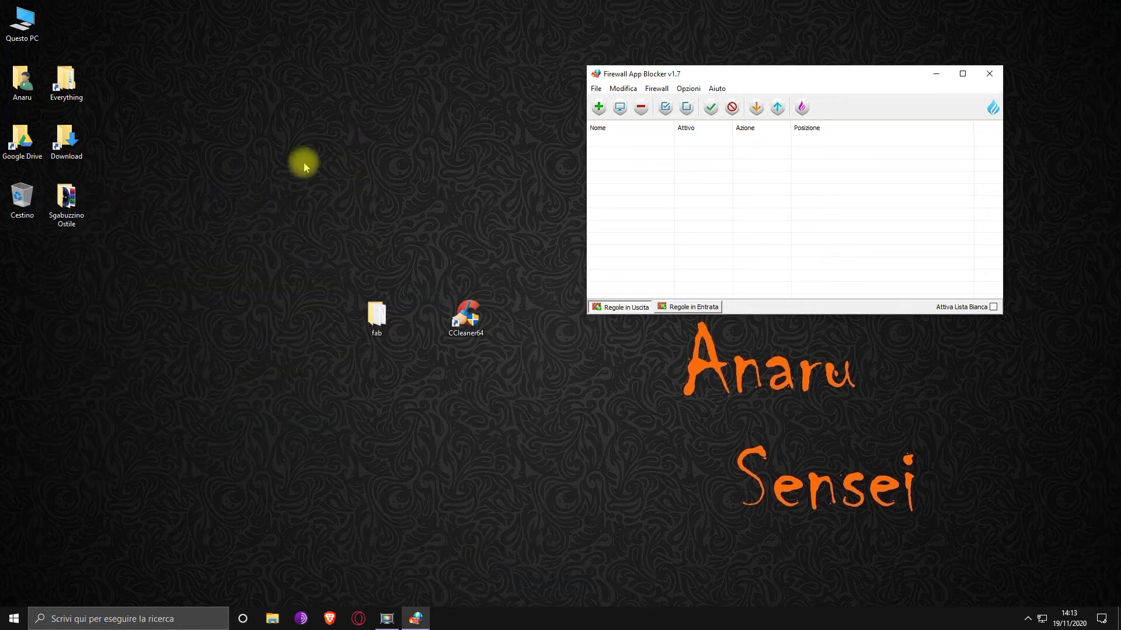
Reposition the Firewall App Blocker window closer to the CCleaner64 shortcut, keeping the desktop icons uncovered
{"action": "left_click_drag", "start_coordinate": [757, 82], "coordinate": [693, 190]}
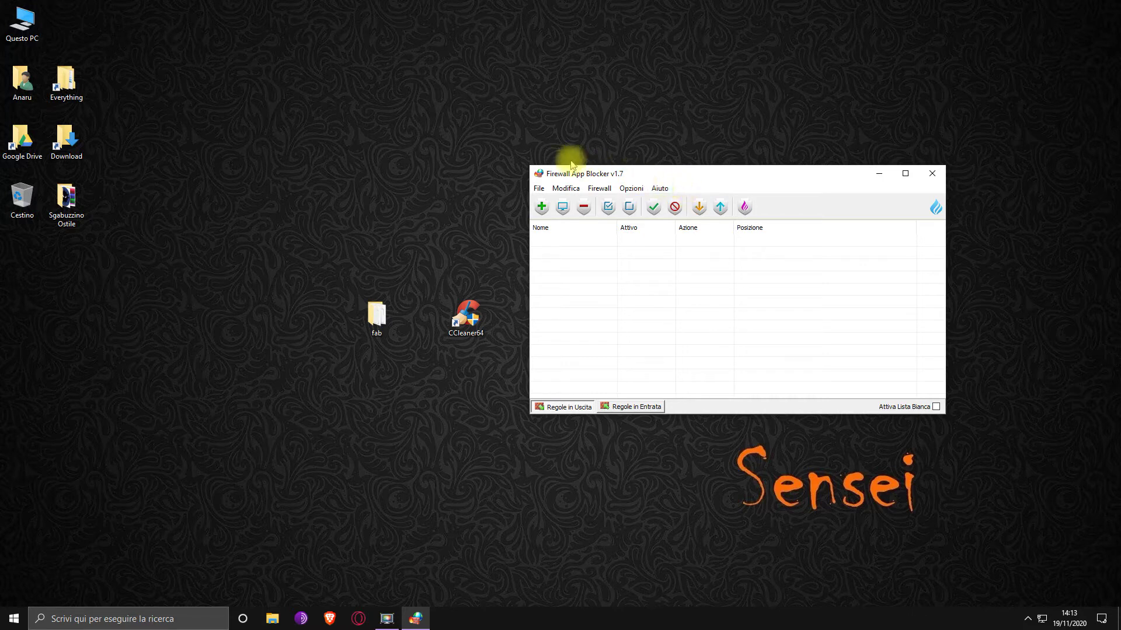
{"action": "left_click", "coordinate": [382, 315]}
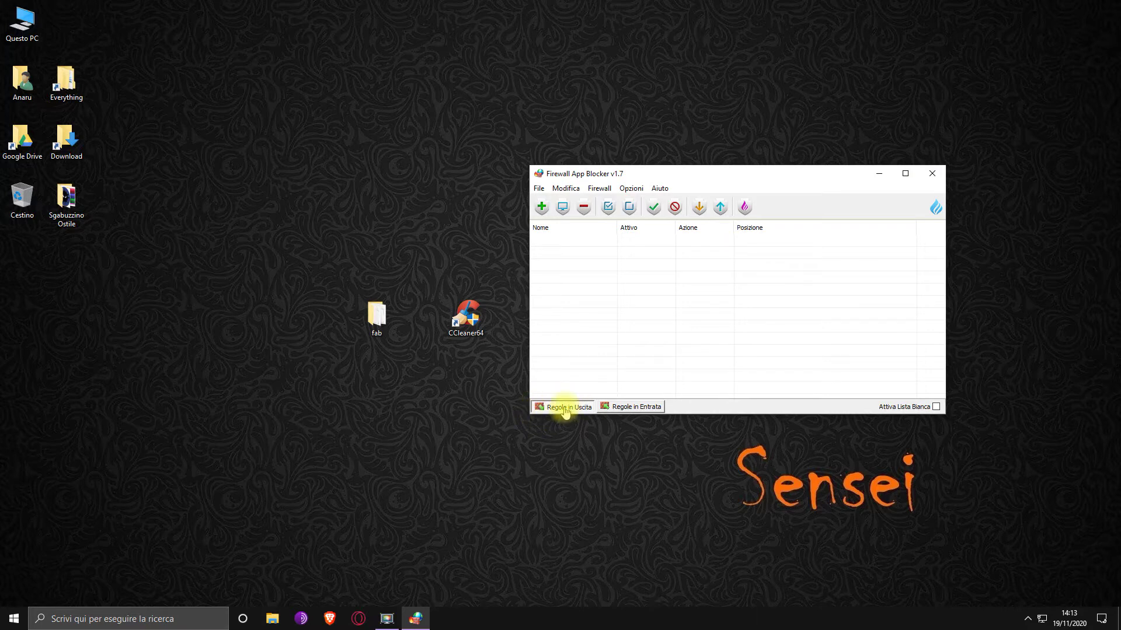
View the inbound rules, return to the outbound rules, and move the CCleaner64 shortcut closer to the fab folder, slightly below it
{"action": "left_click", "coordinate": [643, 408]}
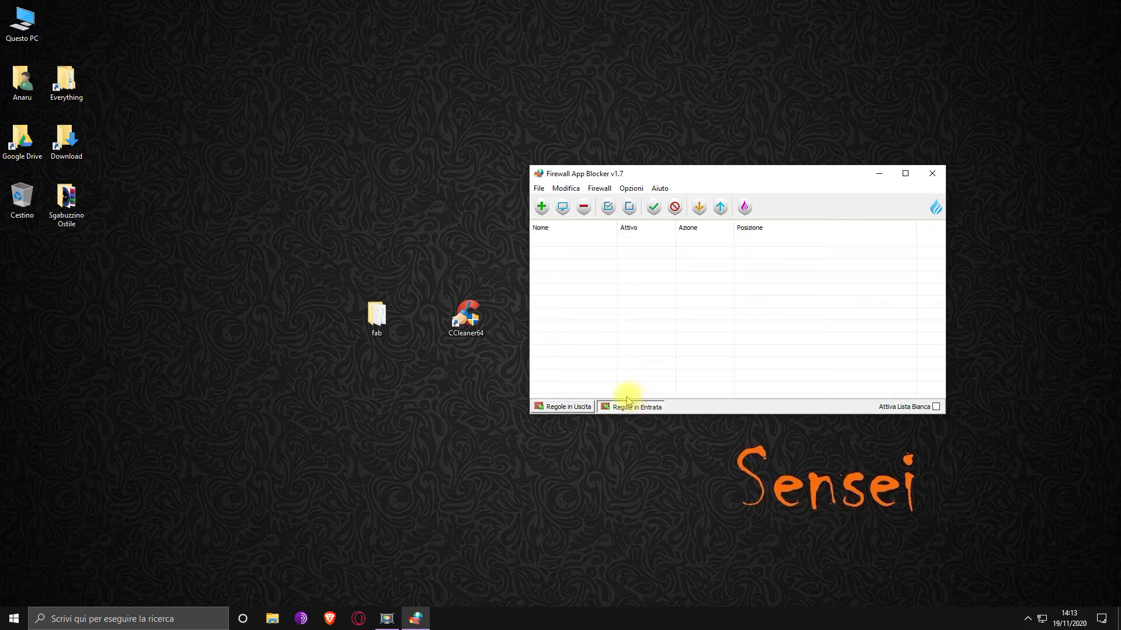
{"action": "left_click", "coordinate": [571, 408]}
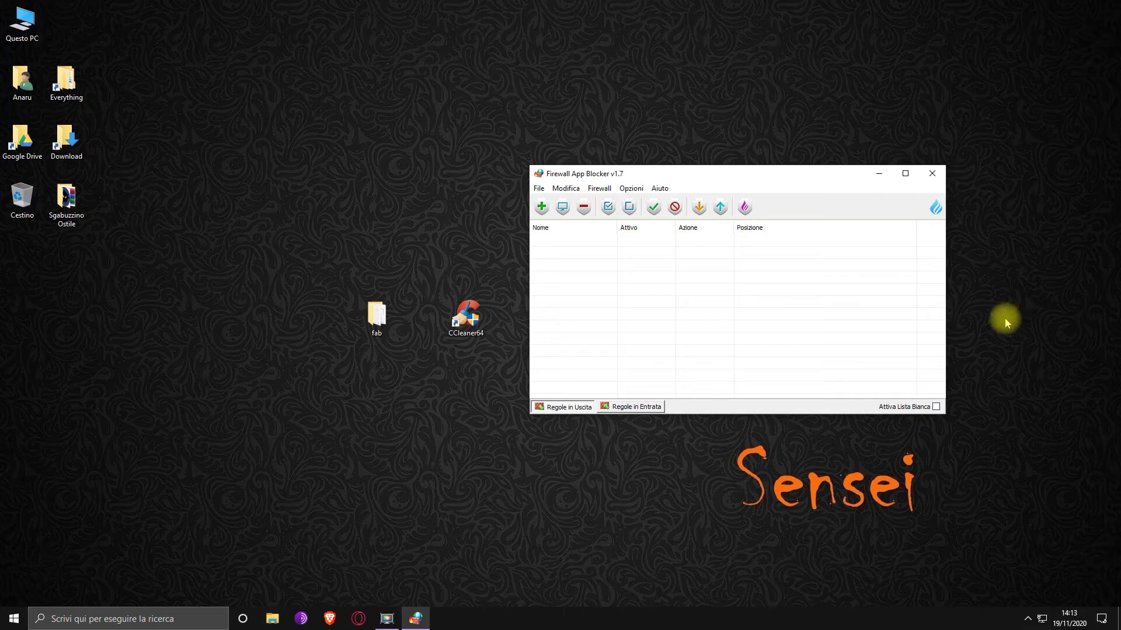
{"action": "left_click_drag", "start_coordinate": [471, 315], "coordinate": [426, 374]}
{"action": "left_click", "coordinate": [487, 342]}
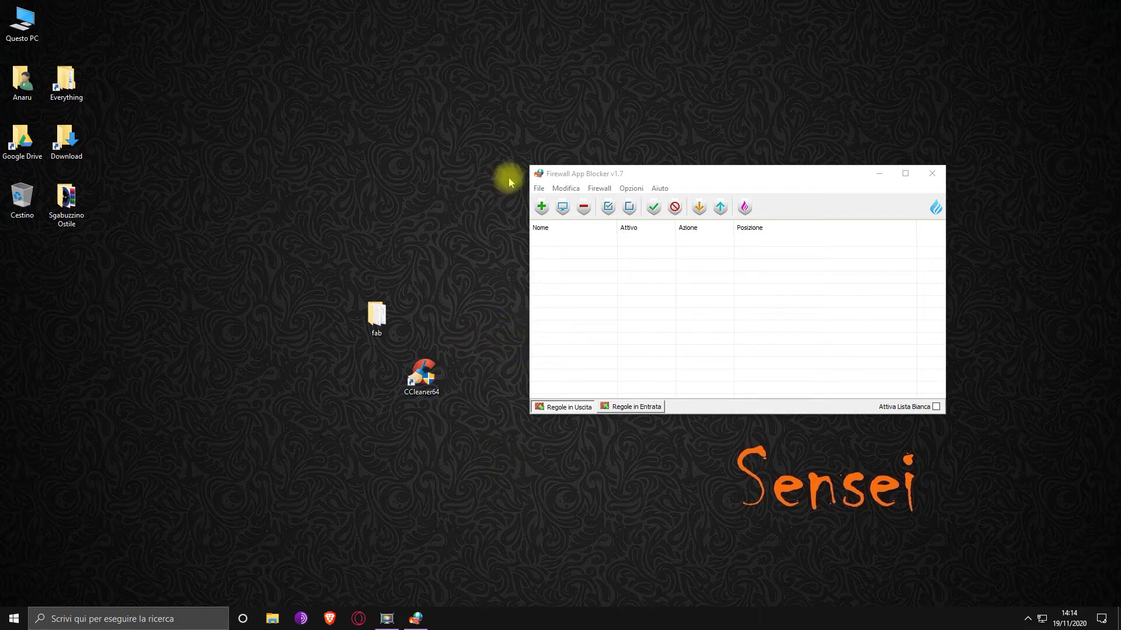
Add the desktop CCleaner64 shortcut to the outbound rules list as a blocked application
{"action": "left_click", "coordinate": [429, 369]}
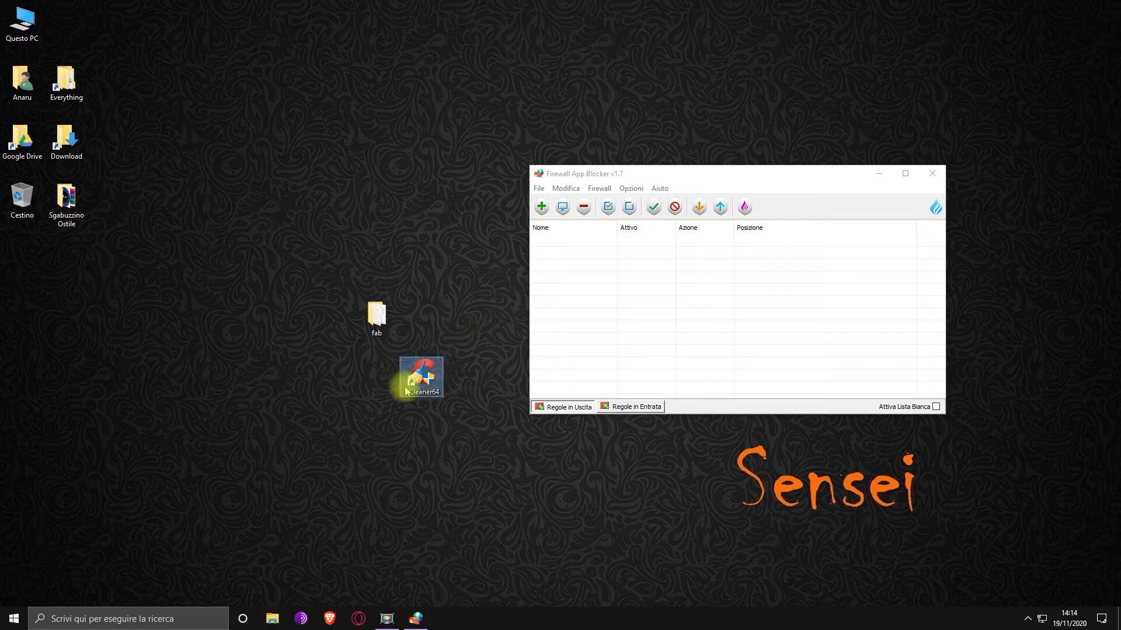
{"action": "left_click_drag", "start_coordinate": [423, 385], "coordinate": [623, 345]}
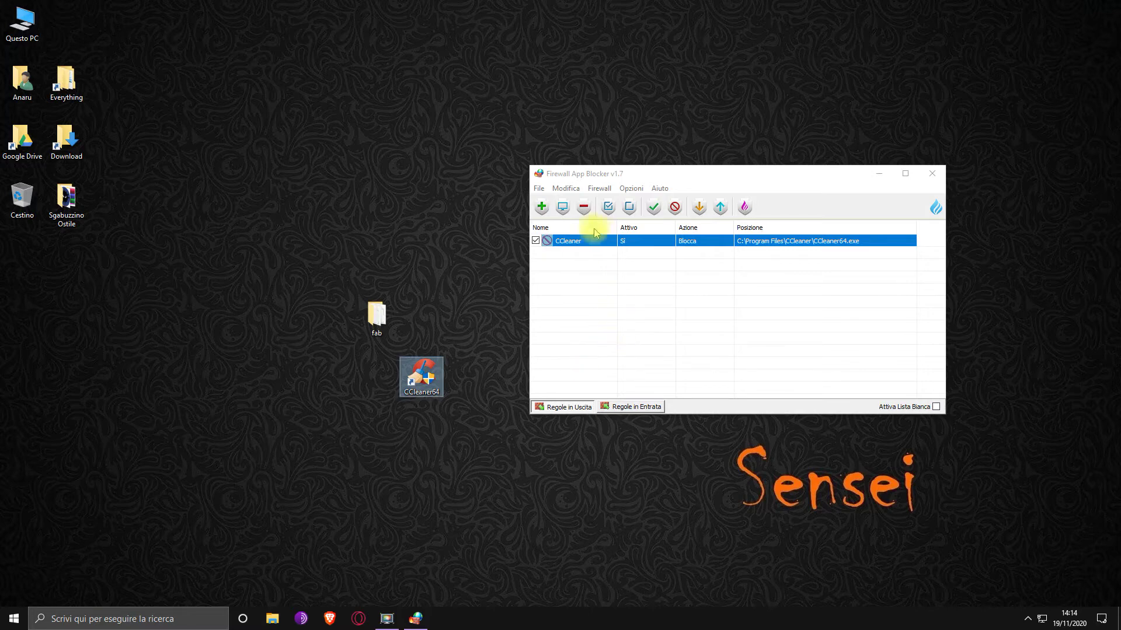
{"action": "left_click", "coordinate": [649, 242]}
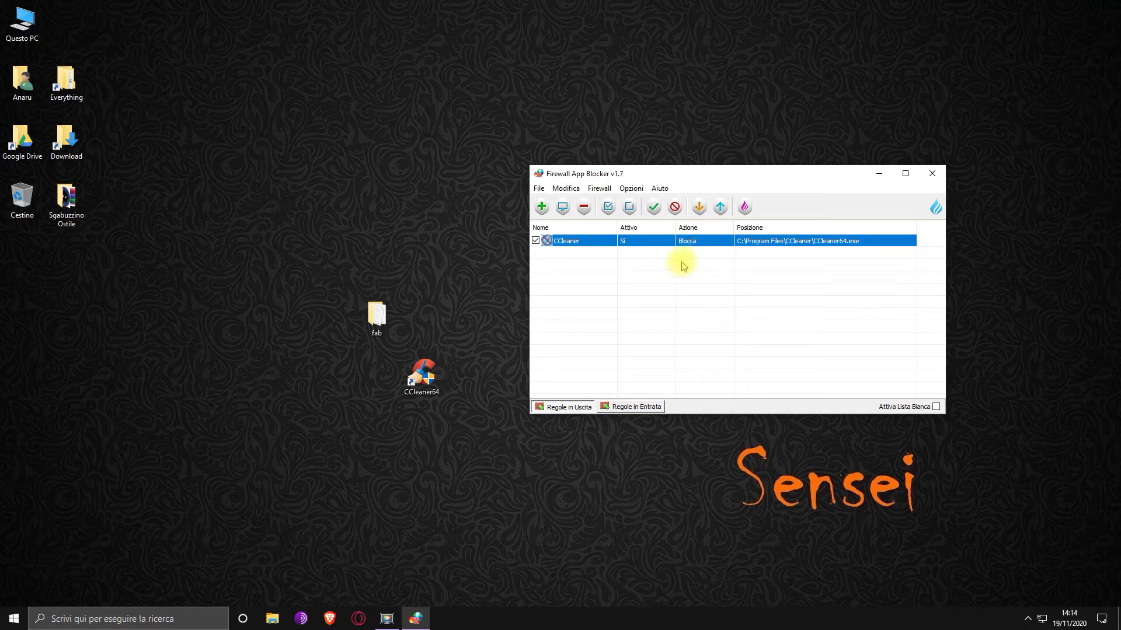
{"action": "left_click", "coordinate": [436, 369]}
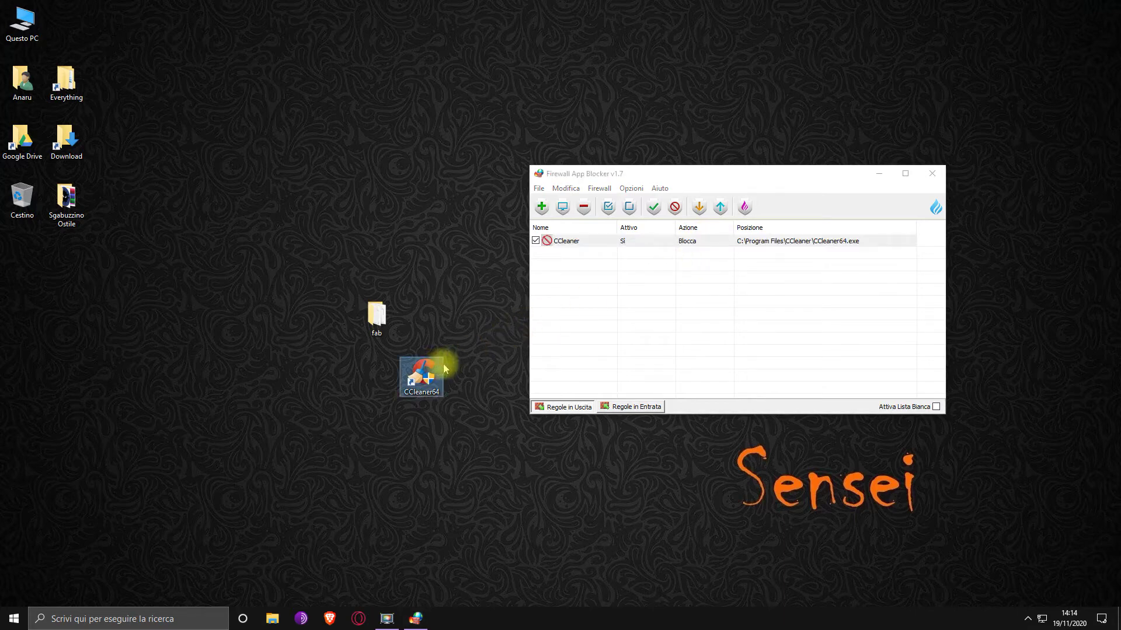
Close Firewall App Blocker, relaunch Fab_x64.exe from the fab folder, and close the folder window
{"action": "left_click", "coordinate": [941, 173]}
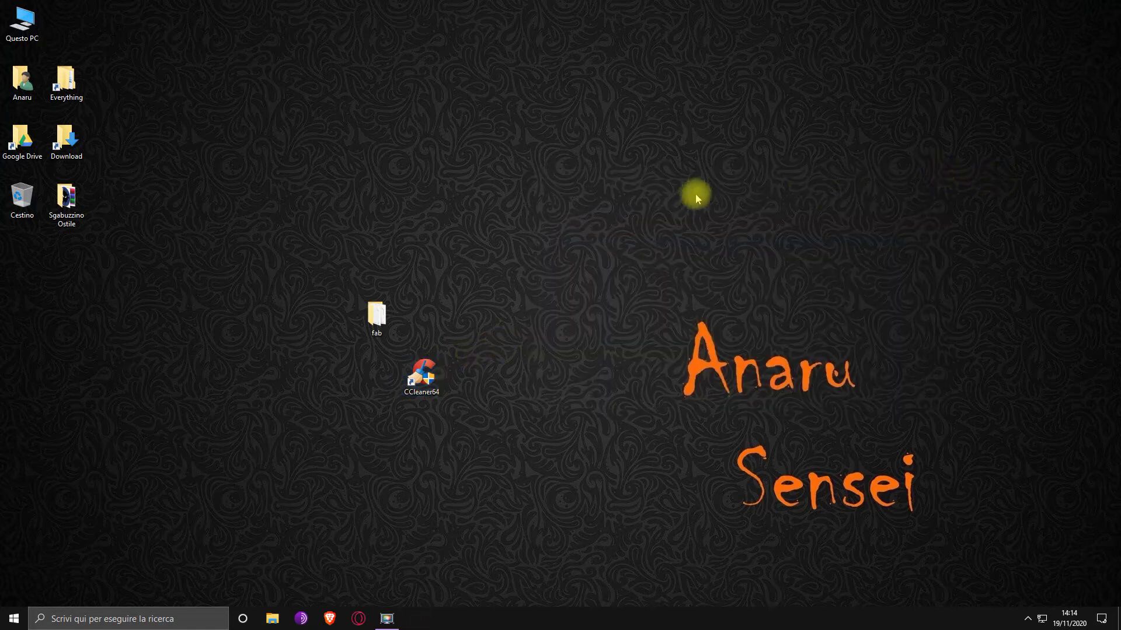
{"action": "double_click", "coordinate": [377, 315]}
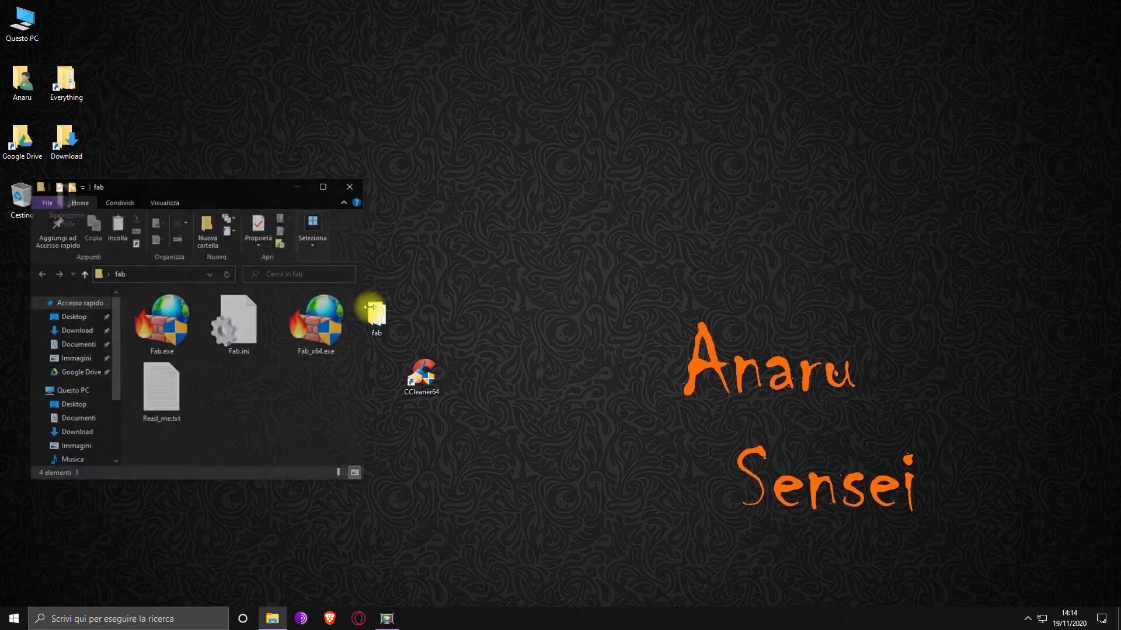
{"action": "double_click", "coordinate": [337, 331]}
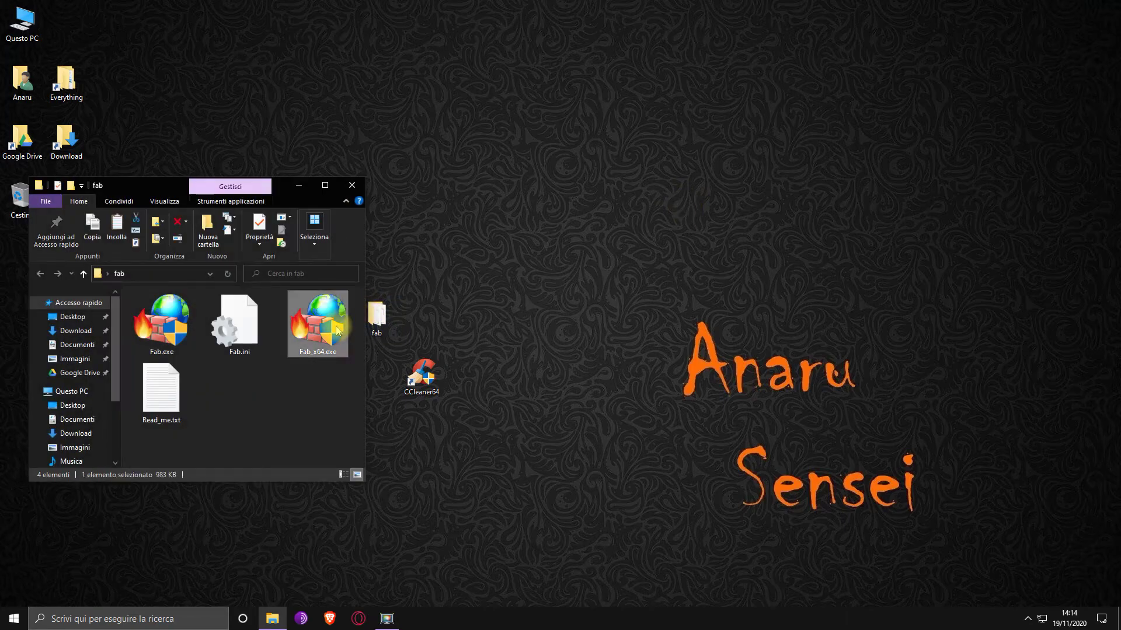
{"action": "left_click", "coordinate": [450, 380]}
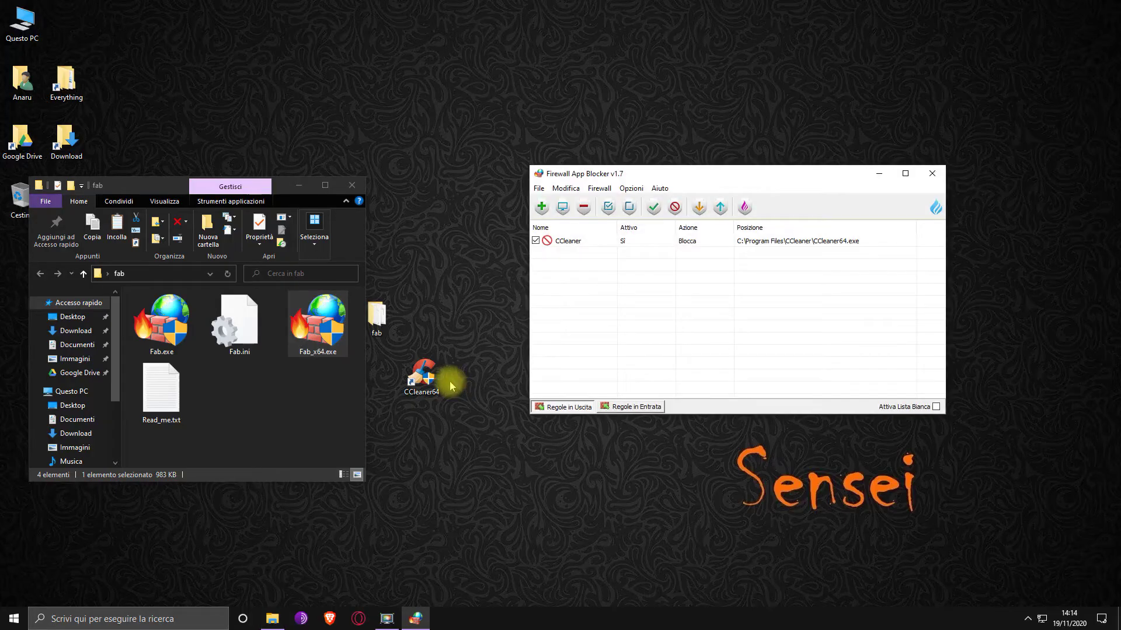
{"action": "left_click", "coordinate": [356, 186]}
{"action": "left_click", "coordinate": [473, 243]}
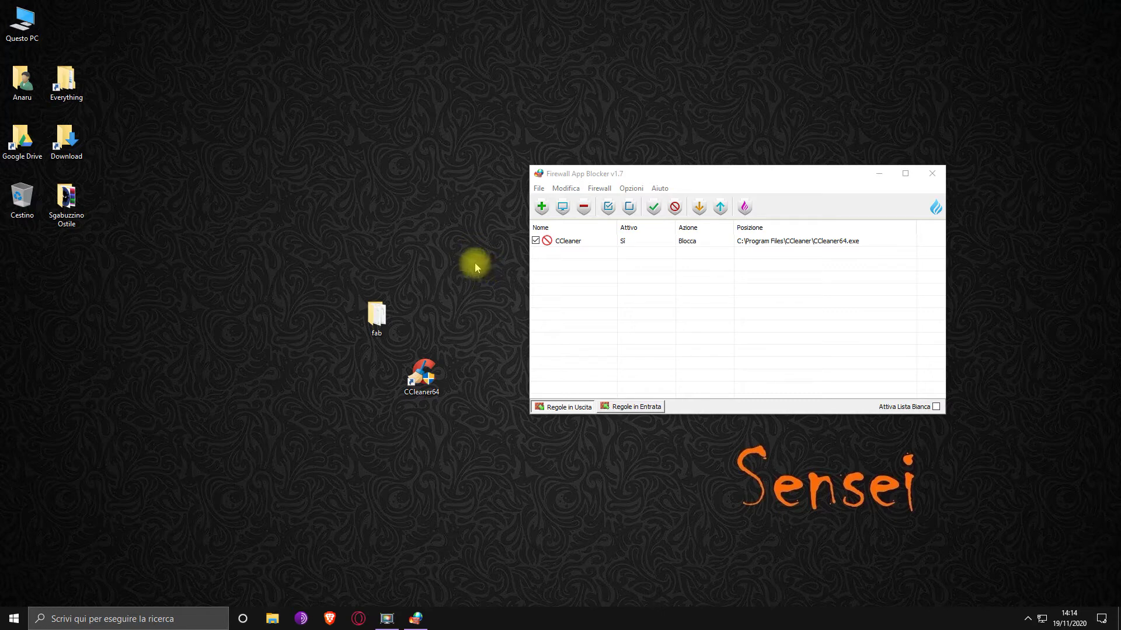
Search Windows for "windows fir", open Windows Defender Firewall to view its status page, and close it
{"action": "left_click", "coordinate": [93, 618]}
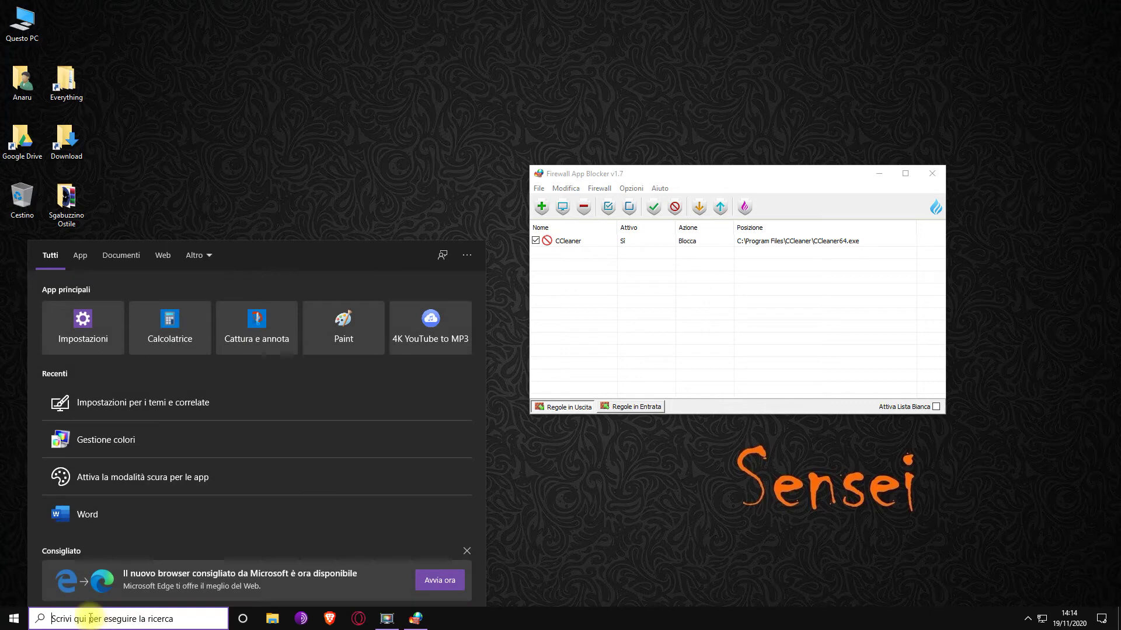
{"action": "type", "text": "windows fir"}
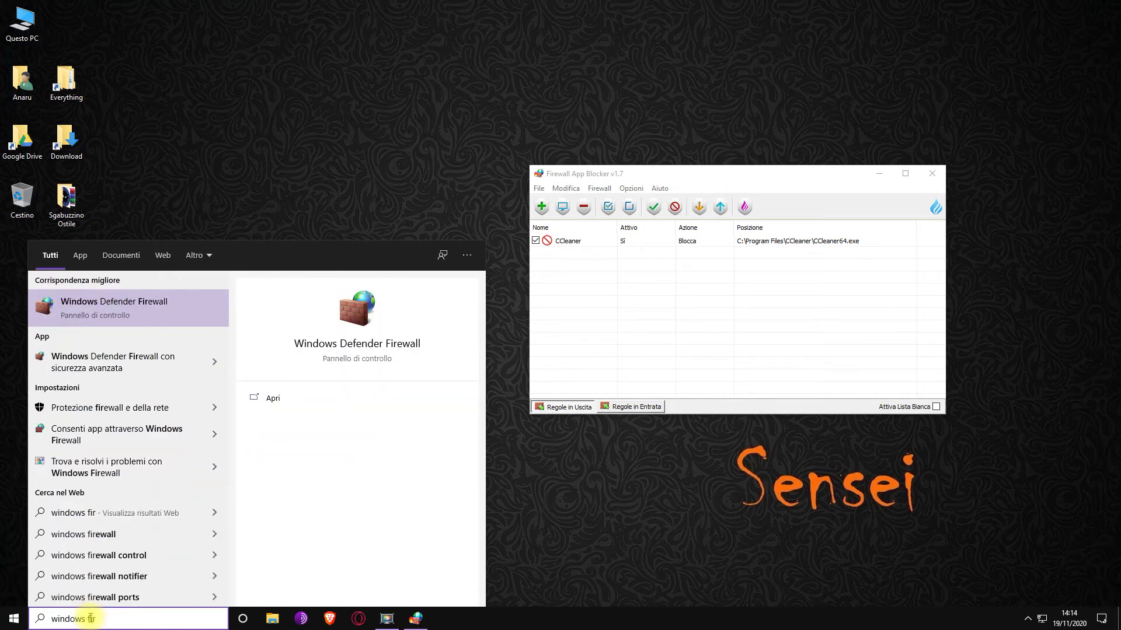
{"action": "key", "text": "Return"}
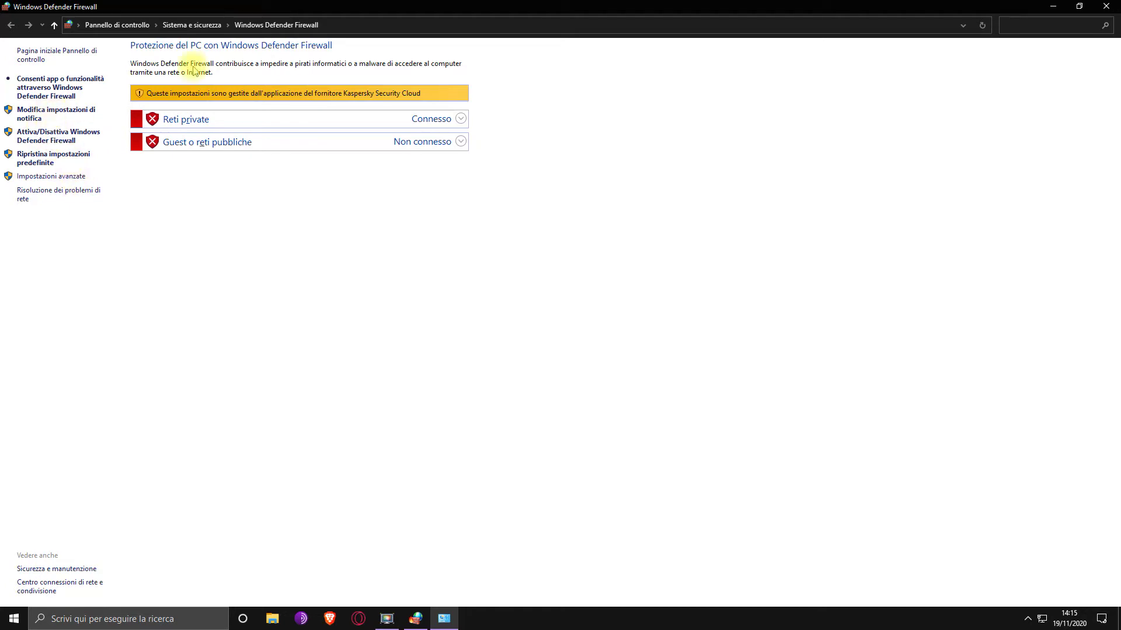
{"action": "left_click", "coordinate": [1106, 7]}
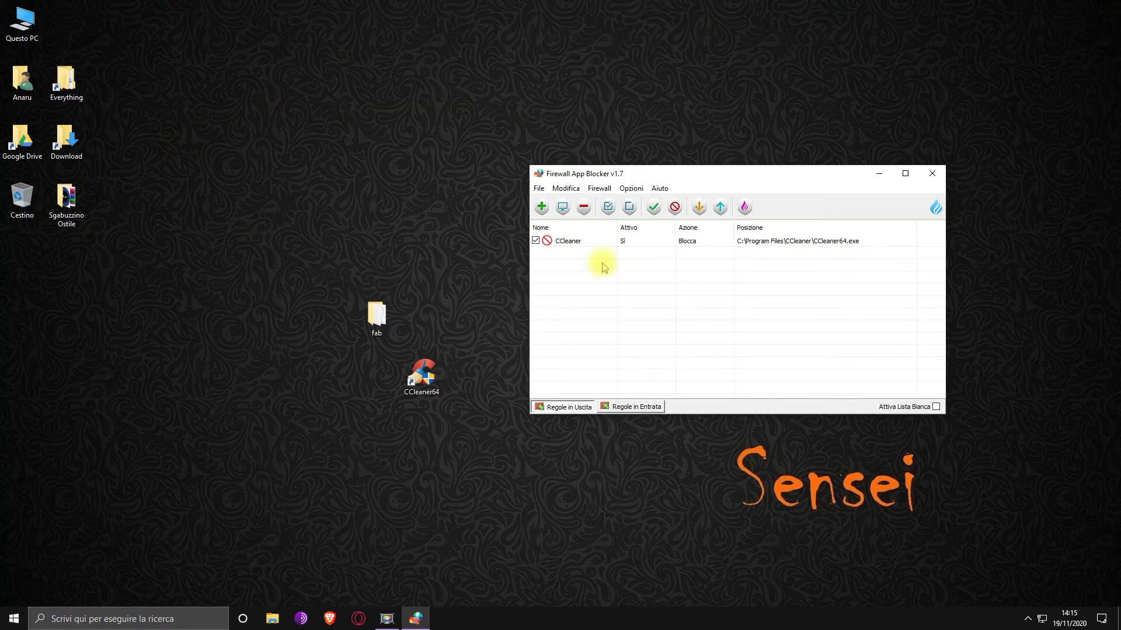
{"action": "left_click_drag", "start_coordinate": [420, 380], "coordinate": [597, 335]}
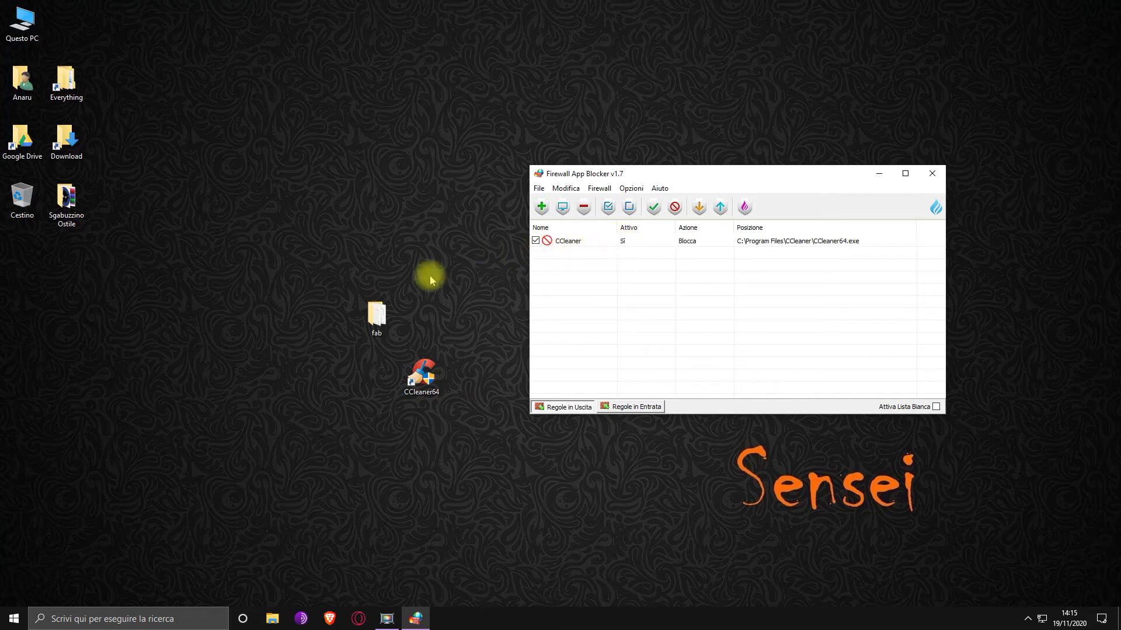
{"action": "left_click", "coordinate": [53, 563]}
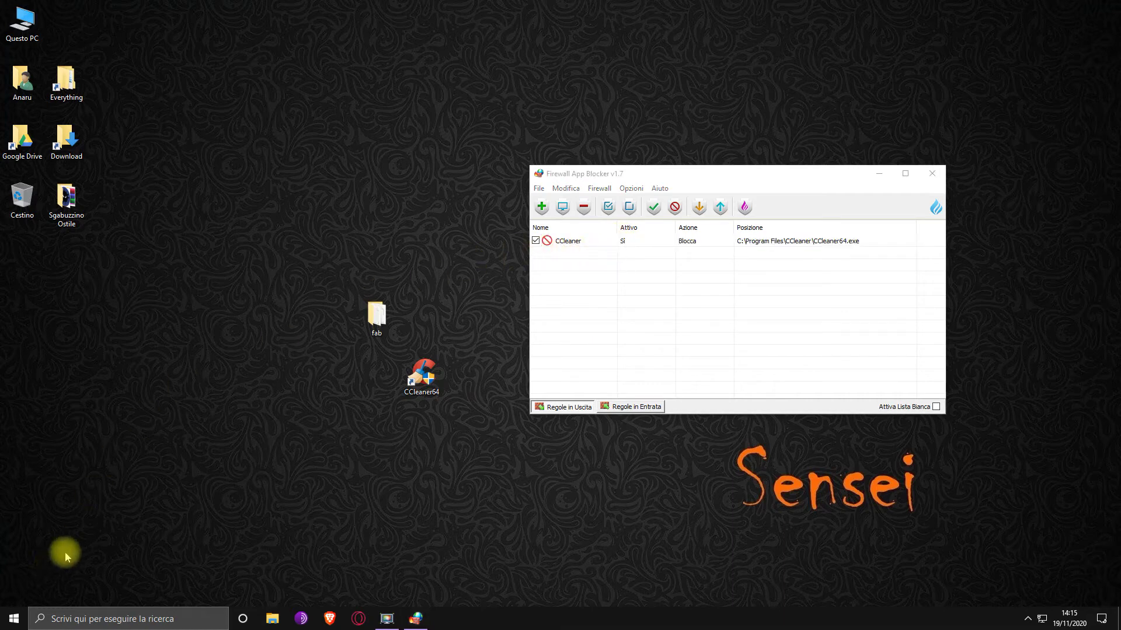
Close Firewall App Blocker and move the fab folder directly above the CCleaner64 shortcut on the desktop
{"action": "left_click", "coordinate": [931, 174]}
{"action": "left_click", "coordinate": [376, 314]}
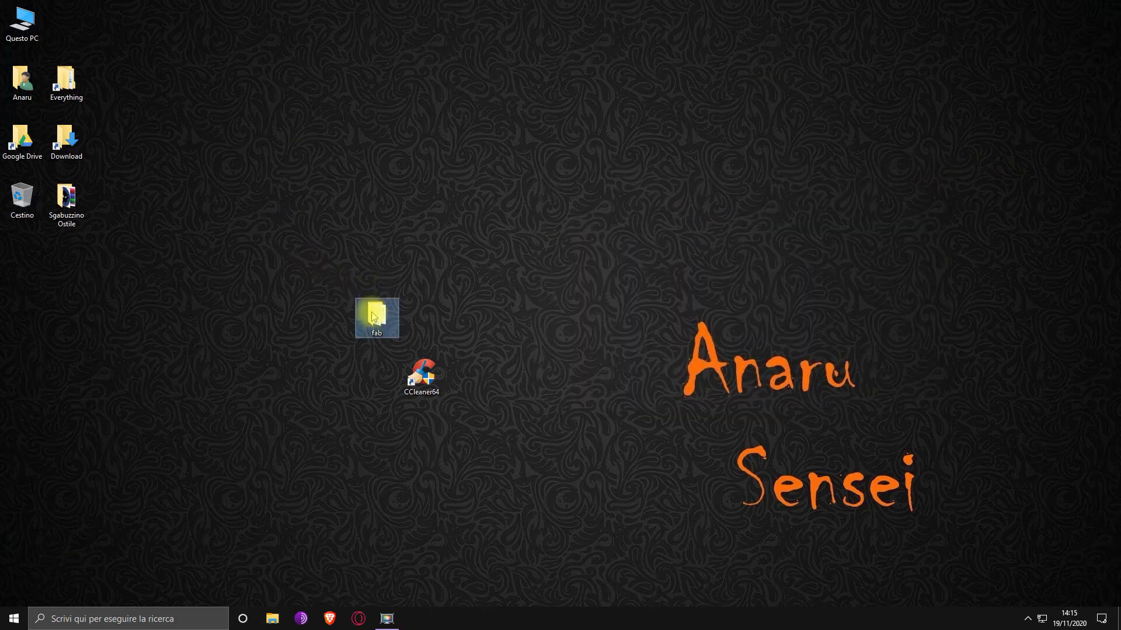
{"action": "left_click_drag", "start_coordinate": [375, 348], "coordinate": [428, 293]}
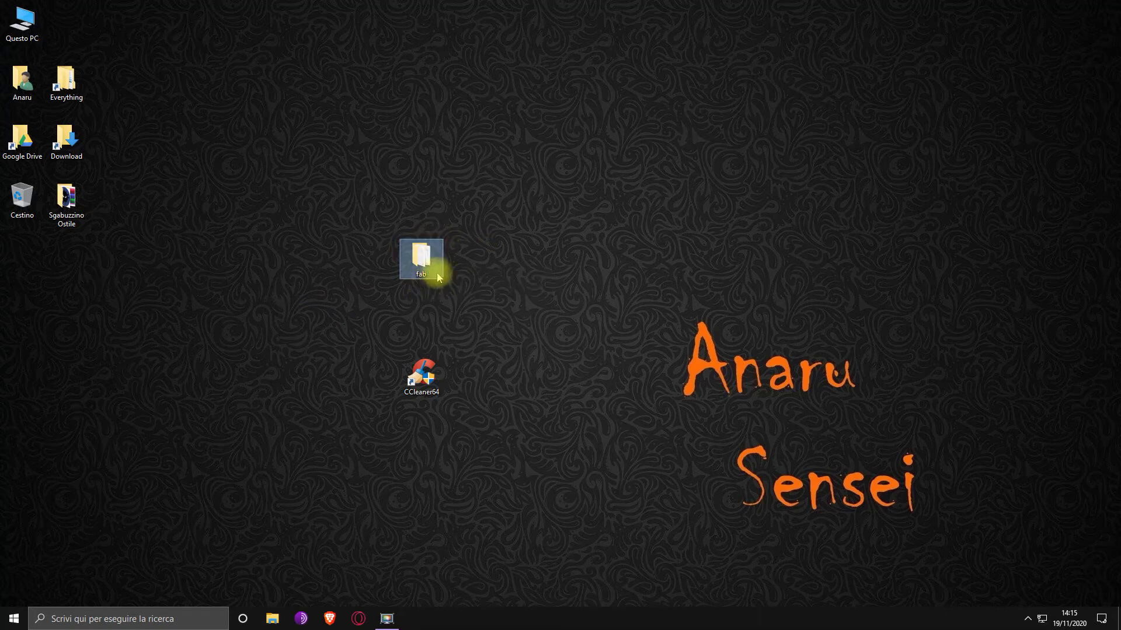
{"action": "left_click", "coordinate": [14, 618]}
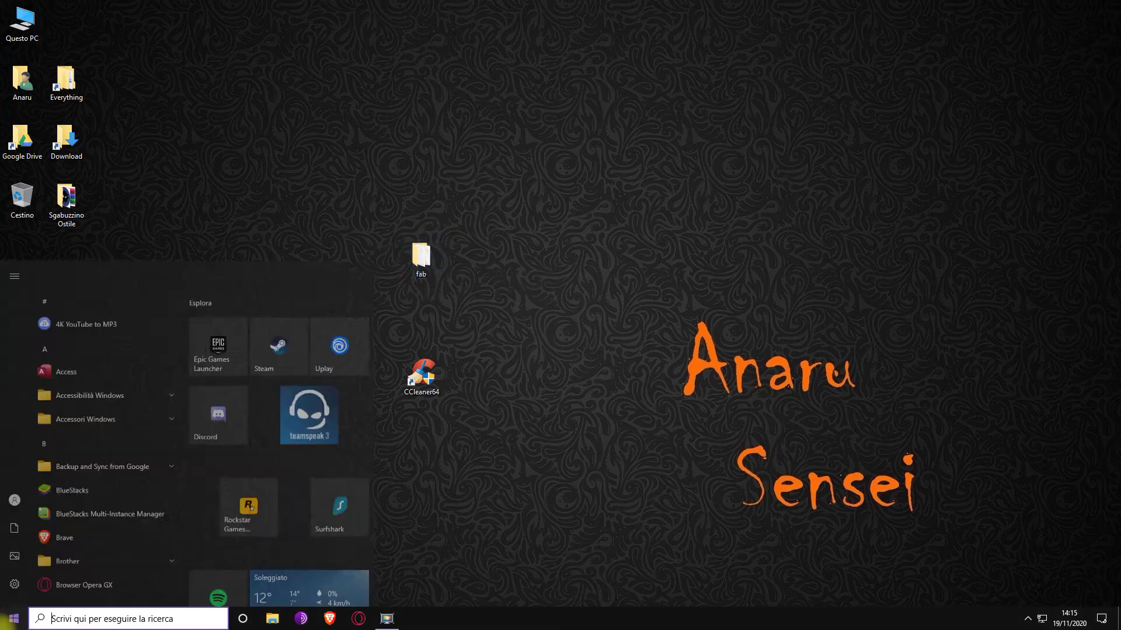
{"action": "left_click", "coordinate": [559, 463]}
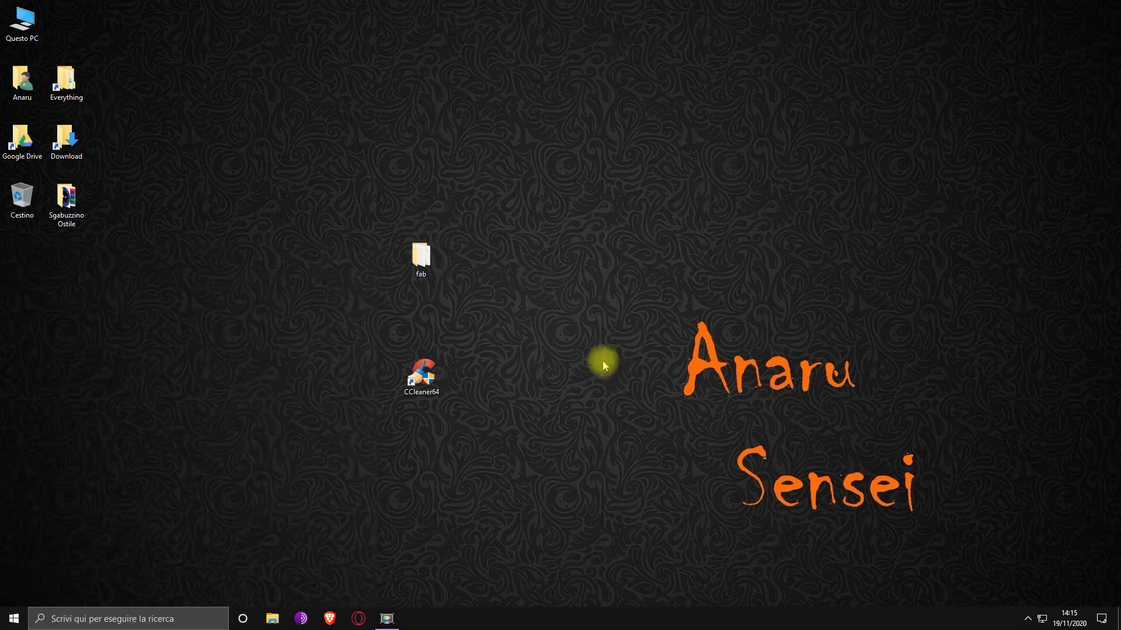
Start Fab_x64.exe again from the relocated fab folder and close the folder window
{"action": "double_click", "coordinate": [429, 264]}
{"action": "double_click", "coordinate": [318, 324]}
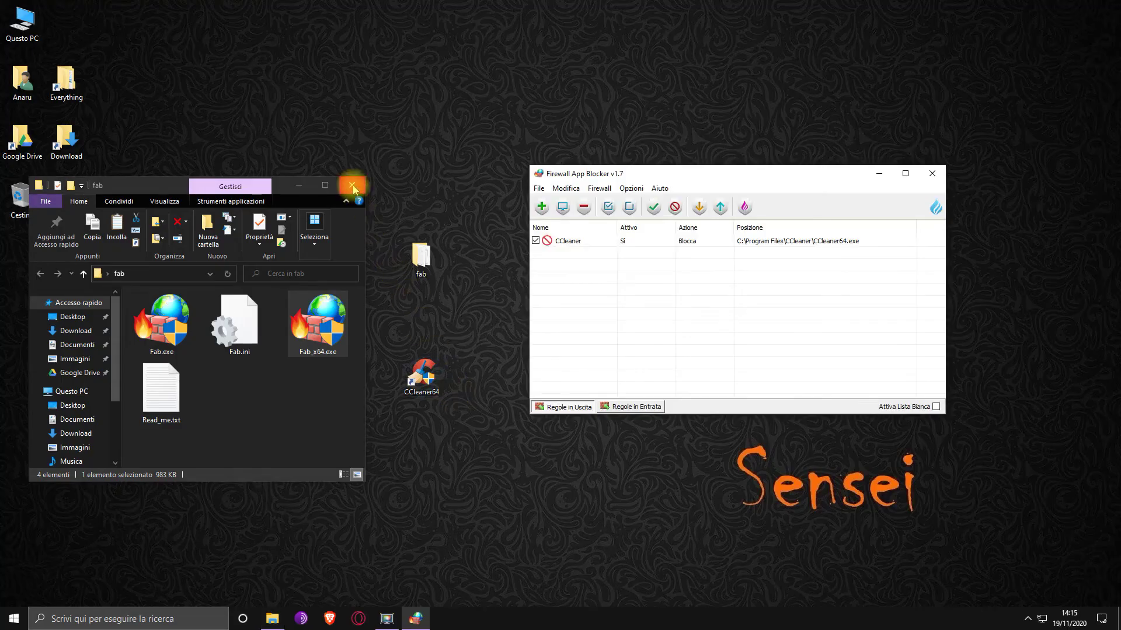
{"action": "left_click", "coordinate": [352, 185]}
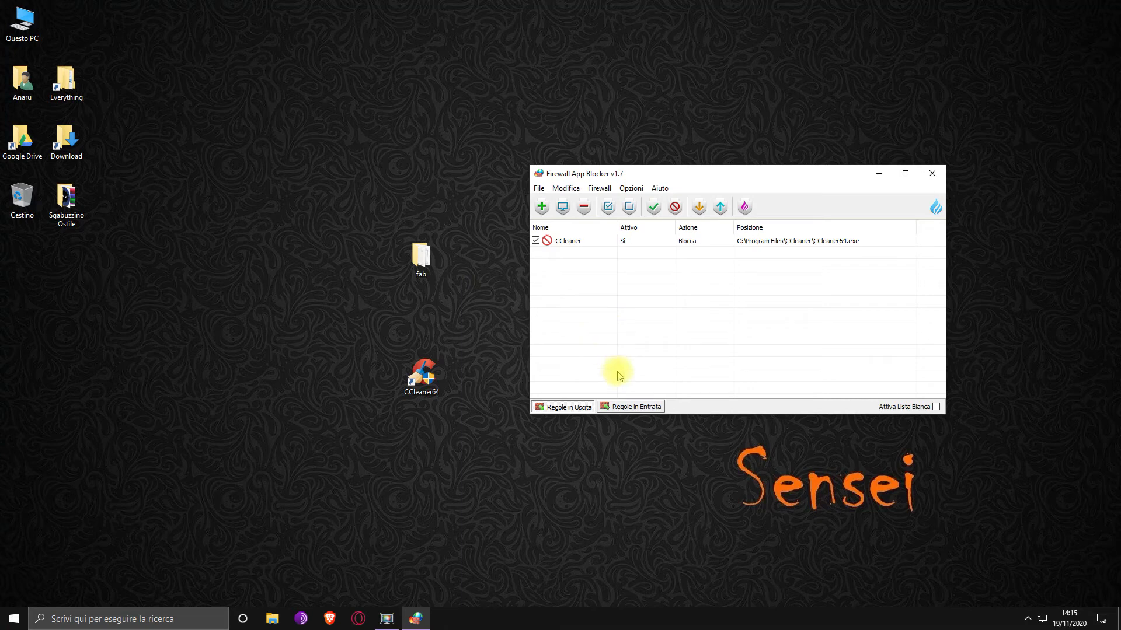
Show the inbound rules and add the CCleaner64 shortcut there as a blocked application
{"action": "left_click", "coordinate": [628, 407]}
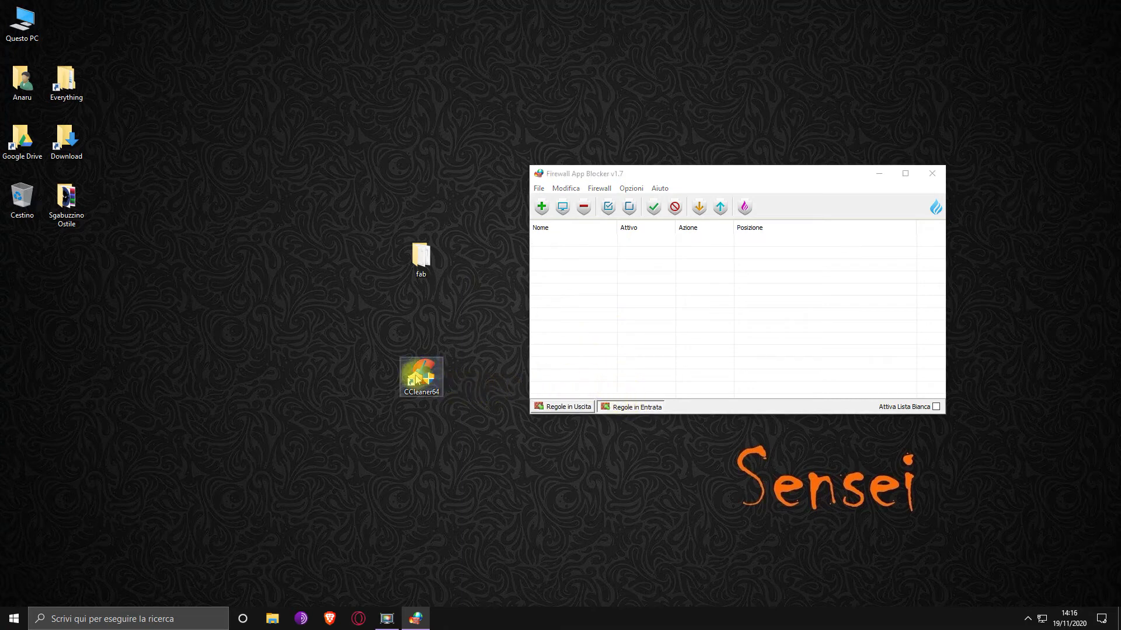
{"action": "left_click_drag", "start_coordinate": [421, 376], "coordinate": [687, 308]}
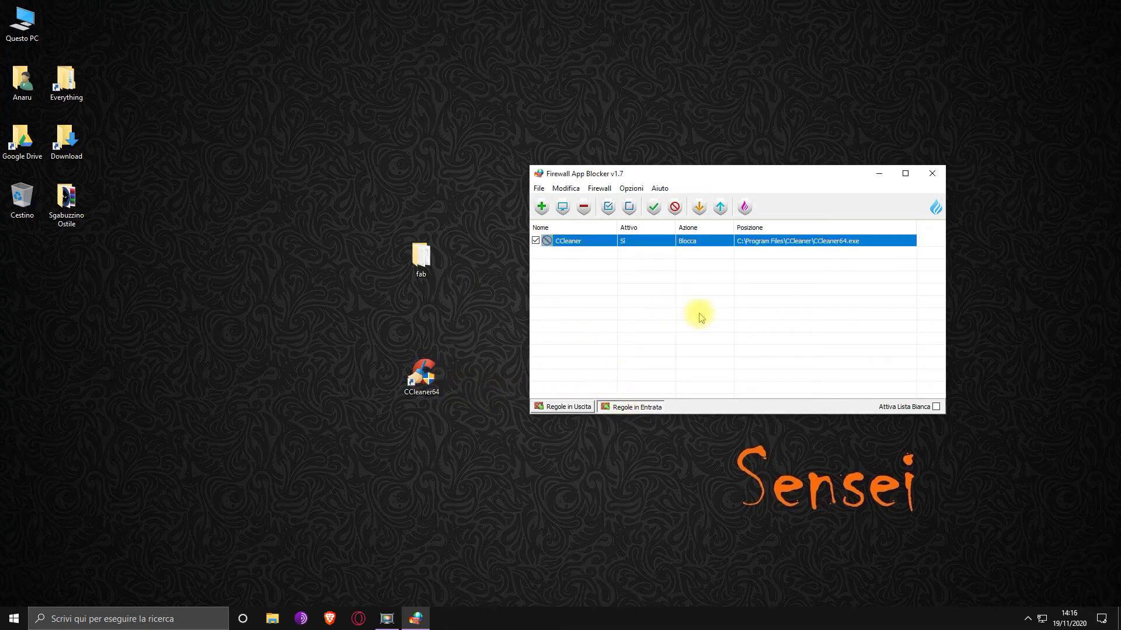
{"action": "left_click", "coordinate": [642, 284]}
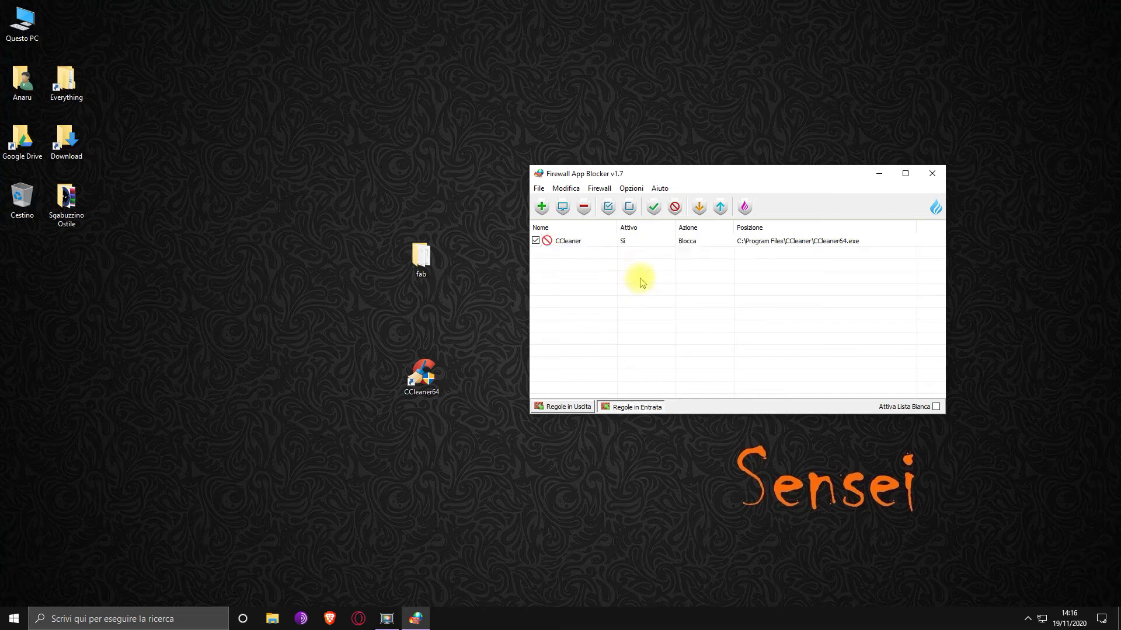
Delete the CCleaner rule from the inbound rules and return to the outbound rules
{"action": "left_click", "coordinate": [599, 241]}
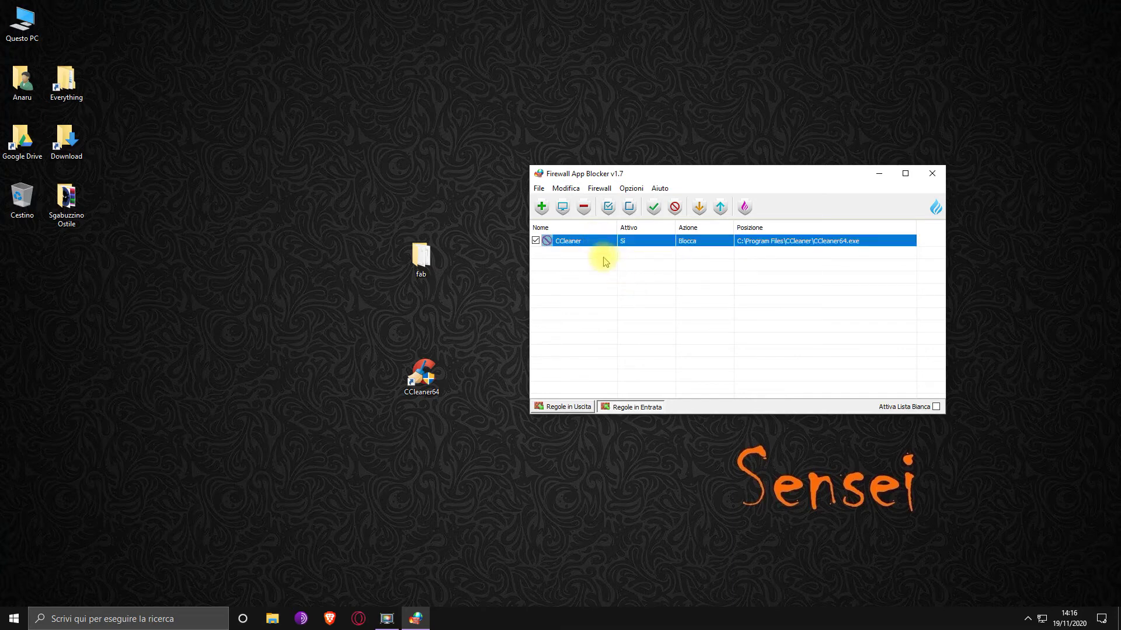
{"action": "key", "text": "Delete"}
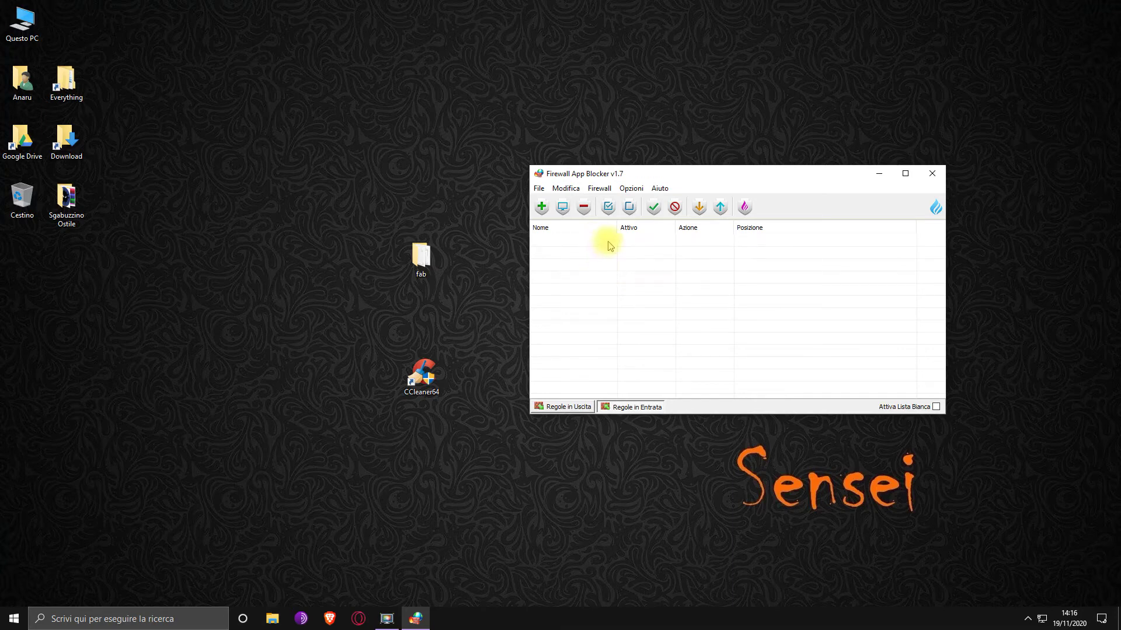
{"action": "left_click", "coordinate": [588, 409]}
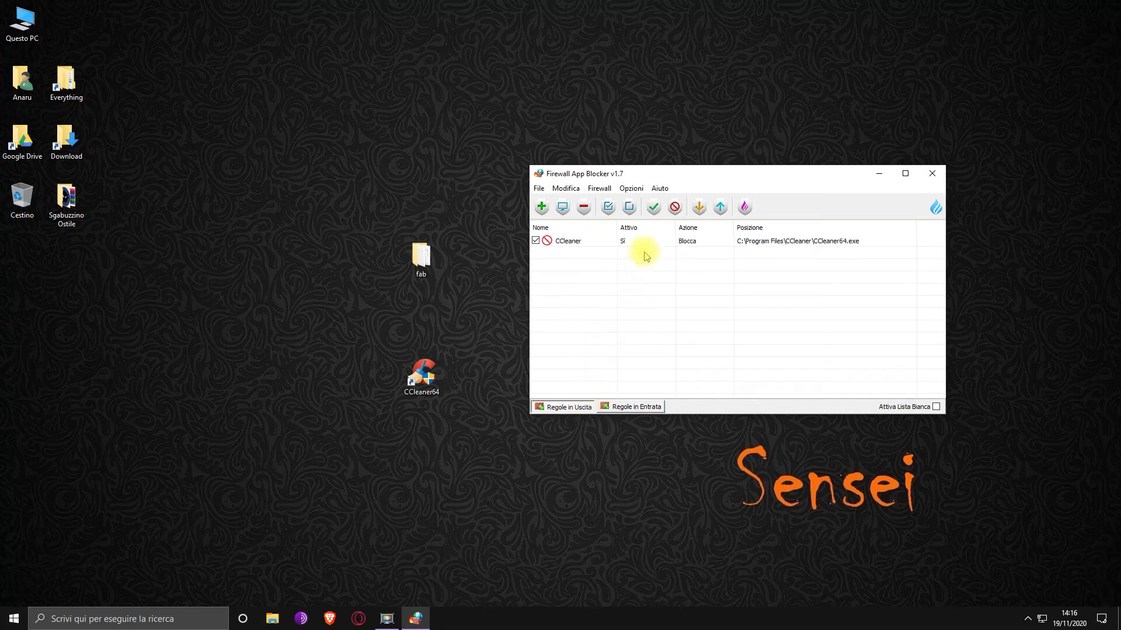
Change the action of the CCleaner outbound rule to Consenti
{"action": "right_click", "coordinate": [684, 245]}
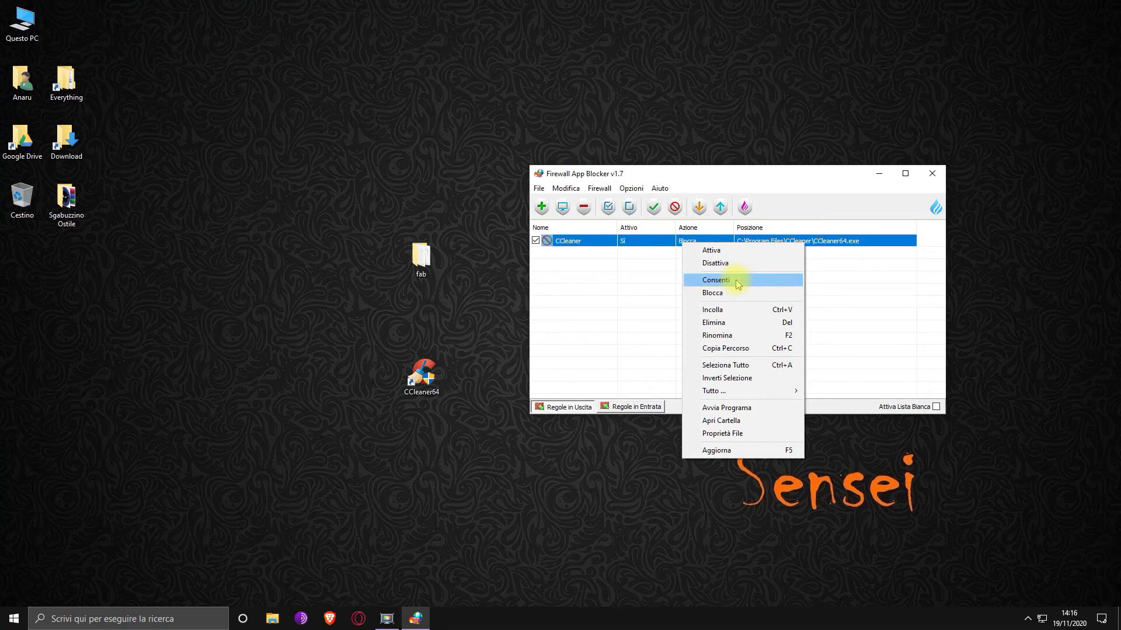
{"action": "left_click", "coordinate": [738, 285]}
{"action": "right_click", "coordinate": [700, 243]}
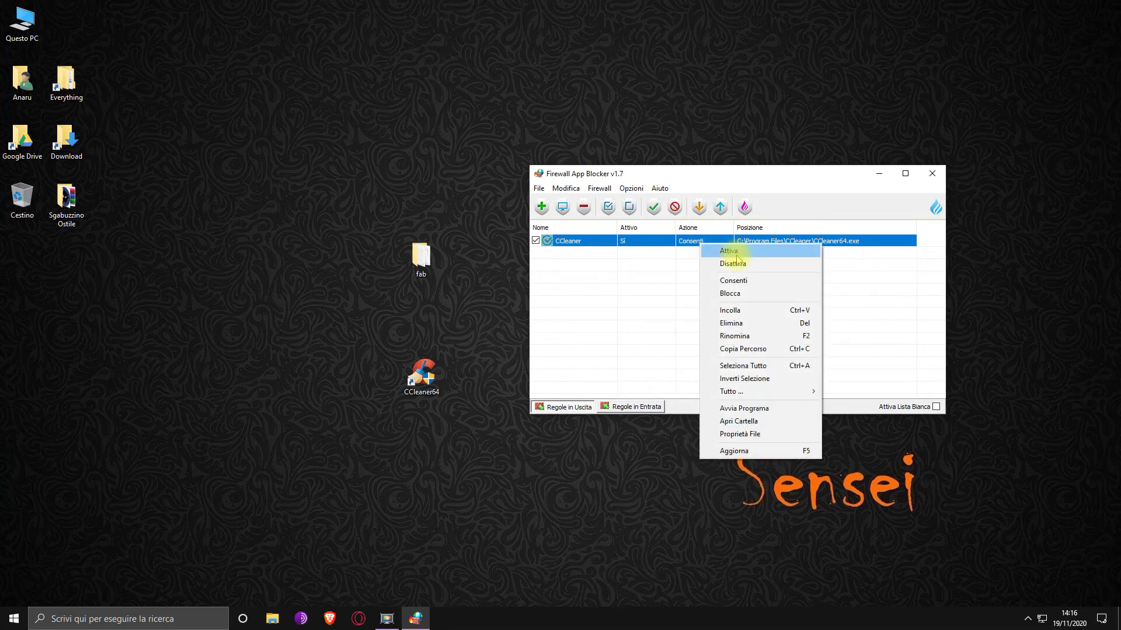
{"action": "left_click", "coordinate": [686, 322]}
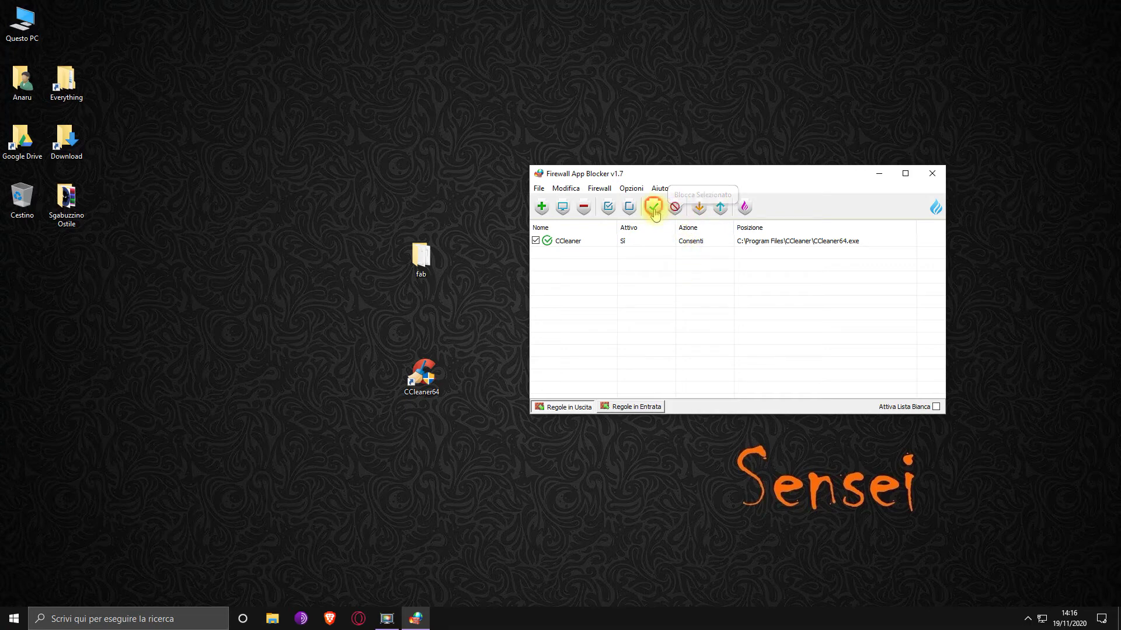
Select the CCleaner outbound rule, switch its action to Blocca, and set it back to Consenti
{"action": "left_click", "coordinate": [637, 241]}
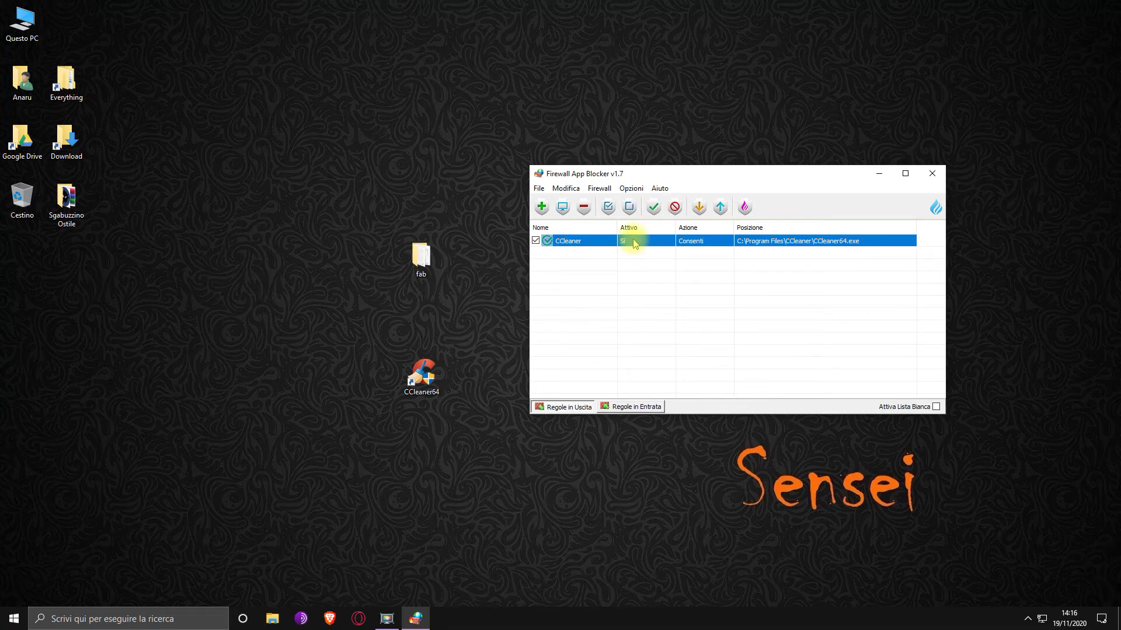
{"action": "left_click", "coordinate": [675, 207]}
{"action": "left_click", "coordinate": [654, 208]}
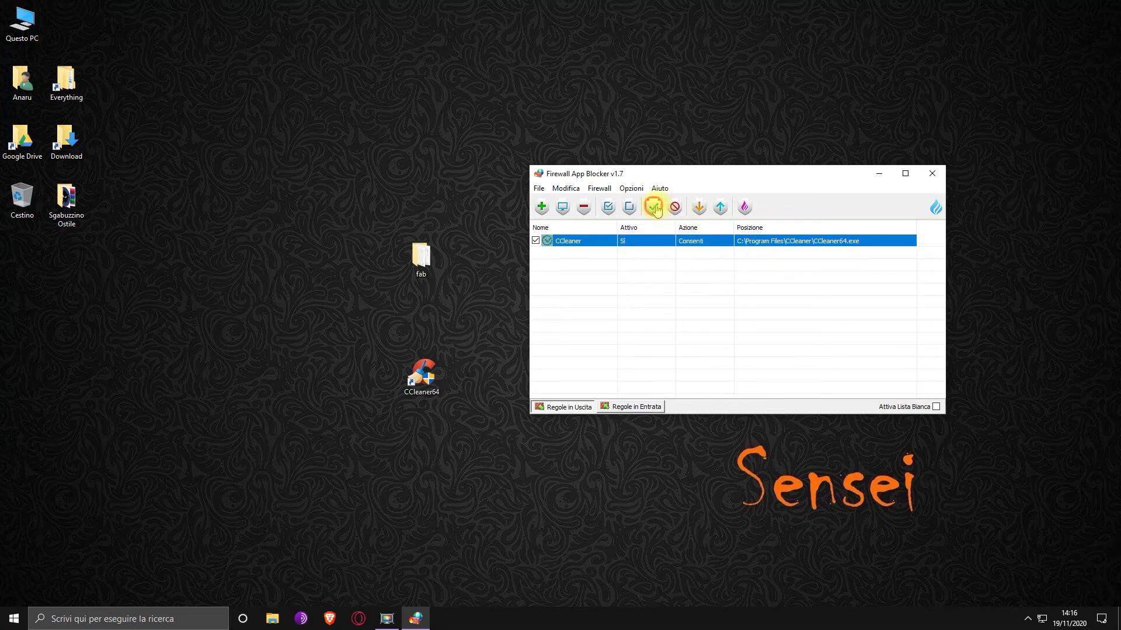
Delete the CCleaner outbound rule and add OfficeClickToRun.exe from the running processes as a blocked application
{"action": "left_click", "coordinate": [585, 210]}
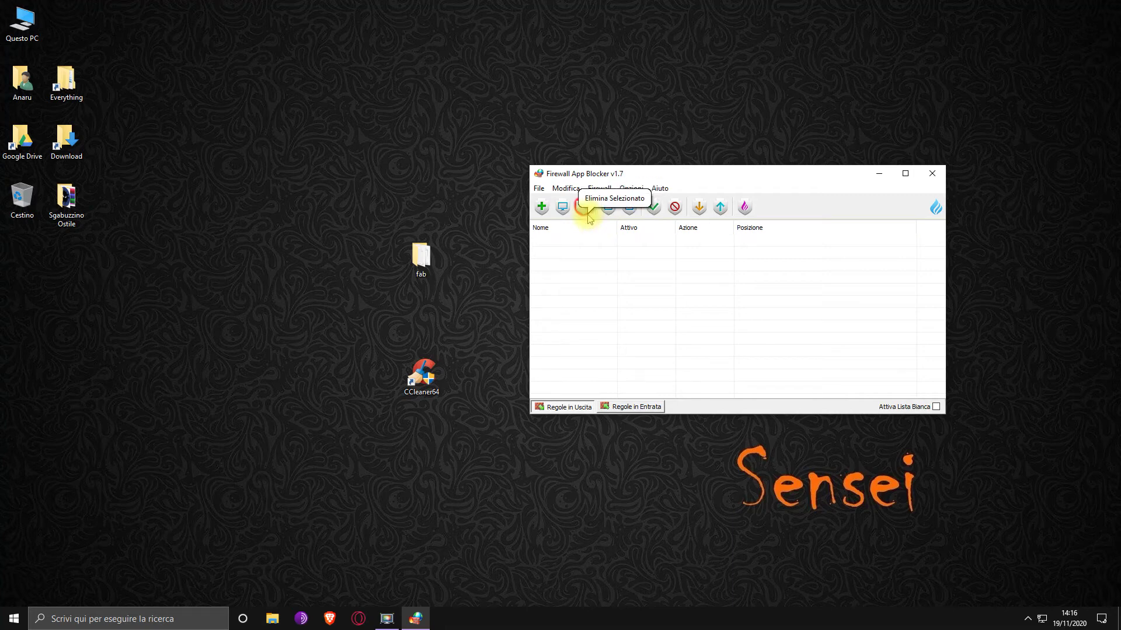
{"action": "left_click", "coordinate": [563, 207]}
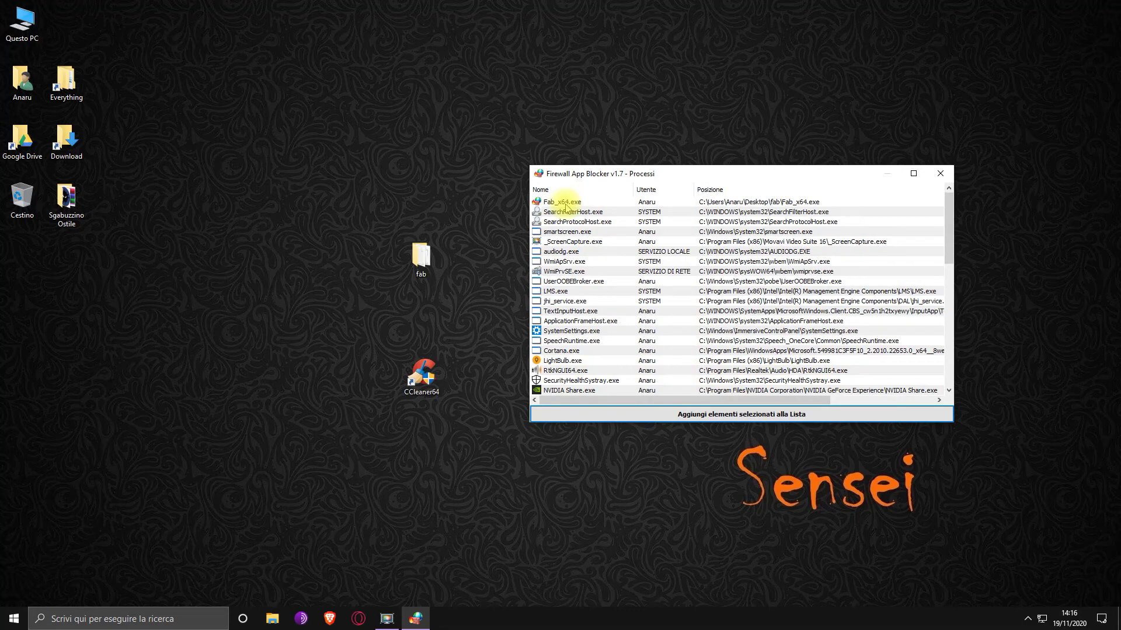
{"action": "left_click_drag", "start_coordinate": [751, 173], "coordinate": [557, 172]}
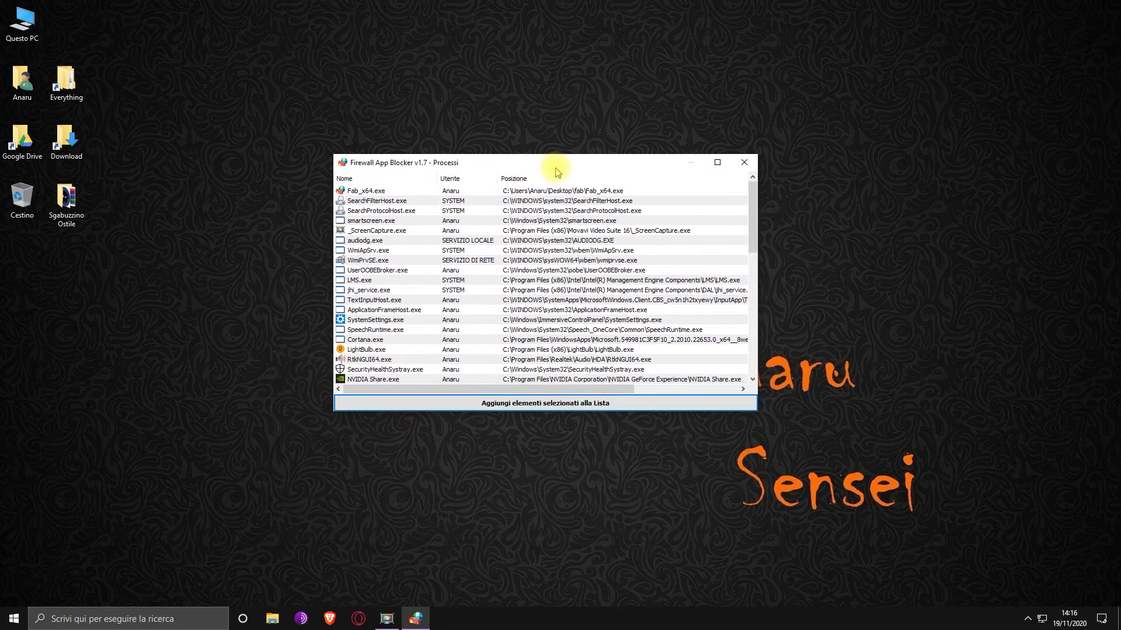
{"action": "scroll", "coordinate": [394, 234], "scroll_direction": "down", "scroll_amount": 8}
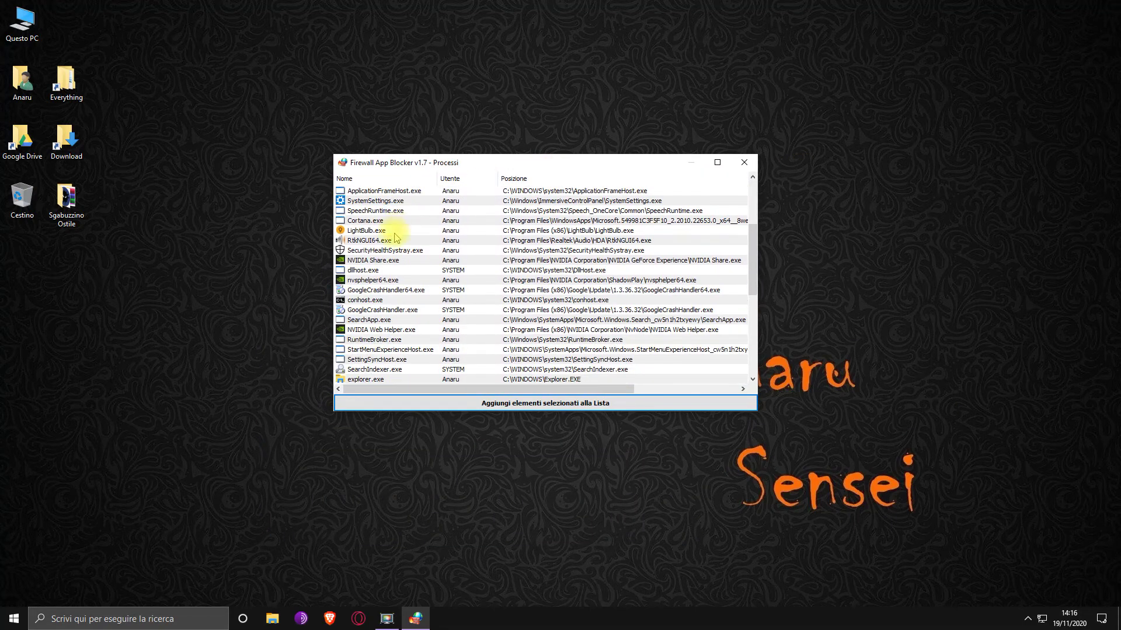
{"action": "scroll", "coordinate": [394, 234], "scroll_direction": "down", "scroll_amount": 3}
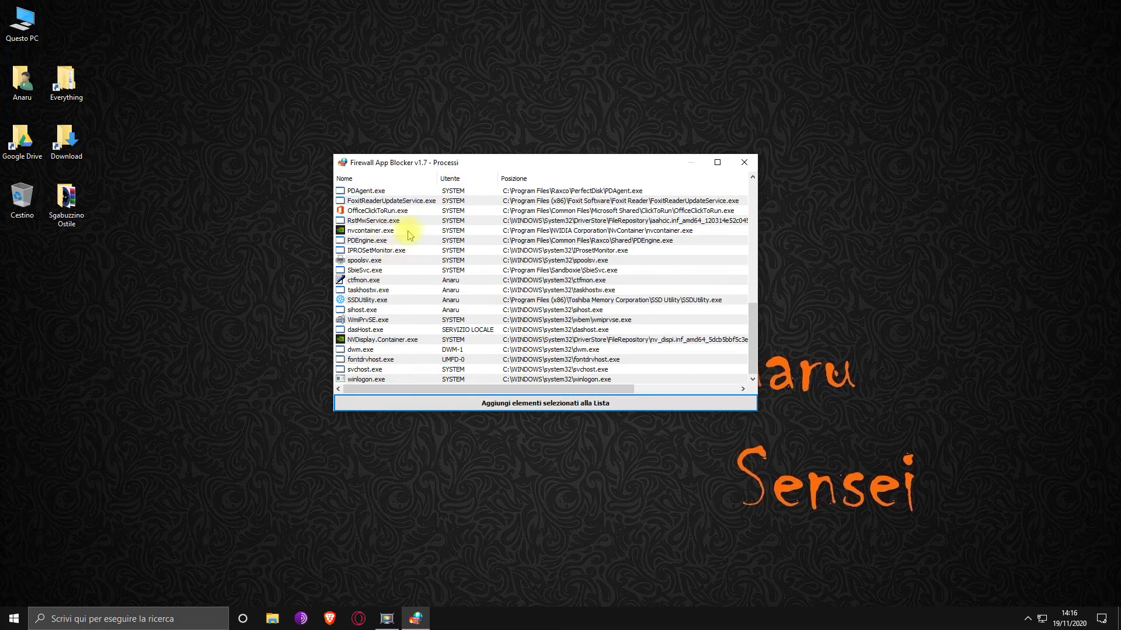
{"action": "left_click", "coordinate": [403, 211]}
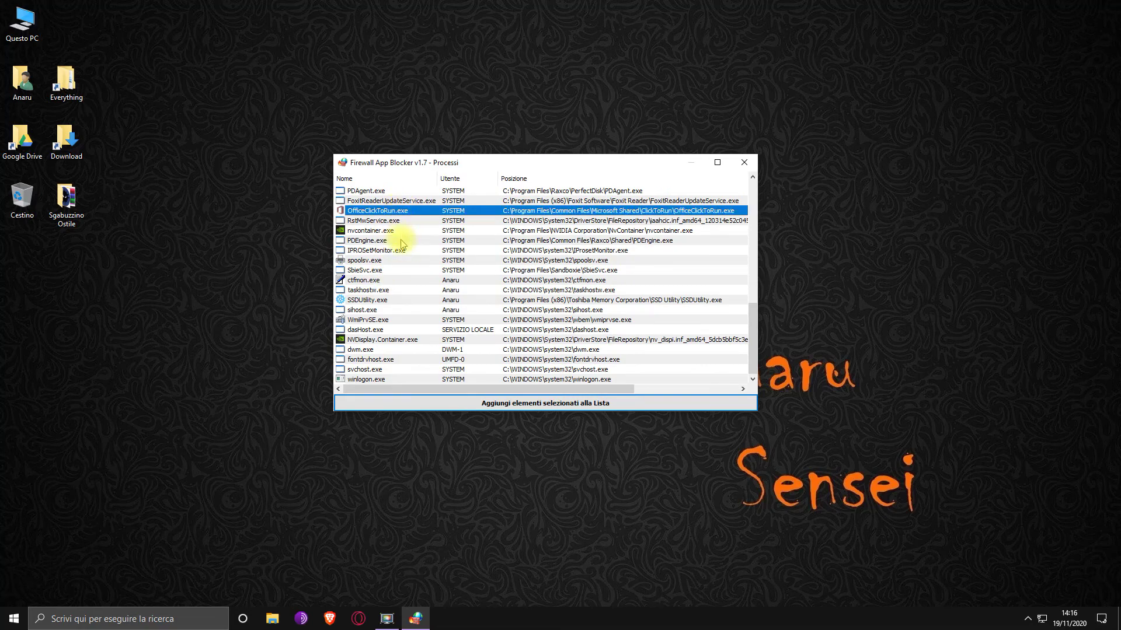
{"action": "left_click", "coordinate": [491, 404]}
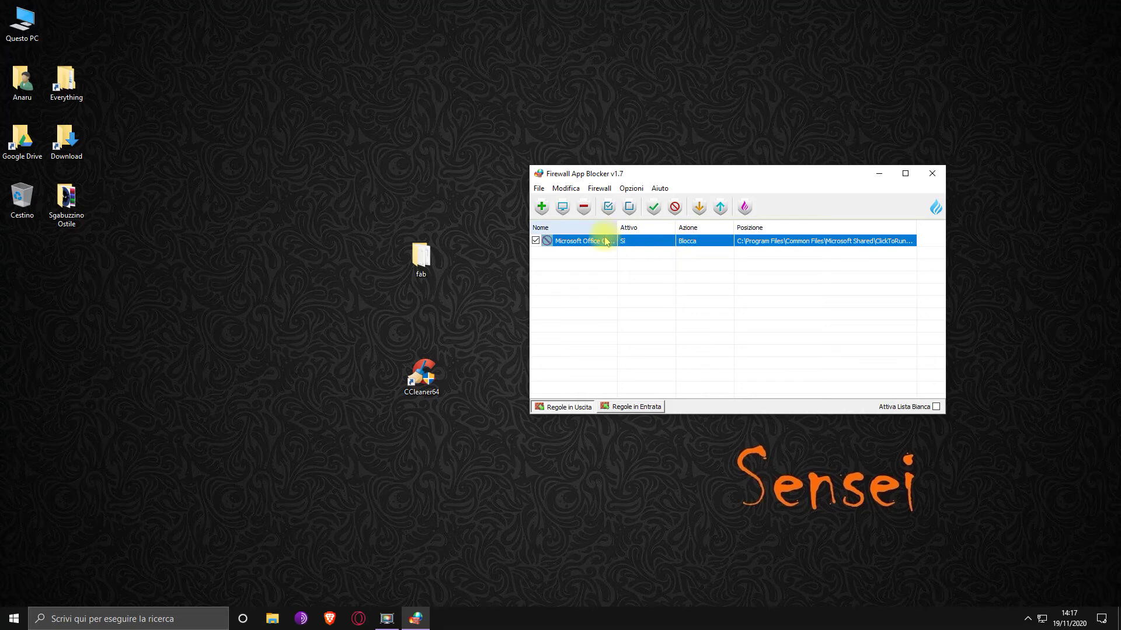
Delete the Microsoft Office rule from the outbound rules, check the inbound rules, and return to the outbound rules
{"action": "left_click", "coordinate": [584, 207]}
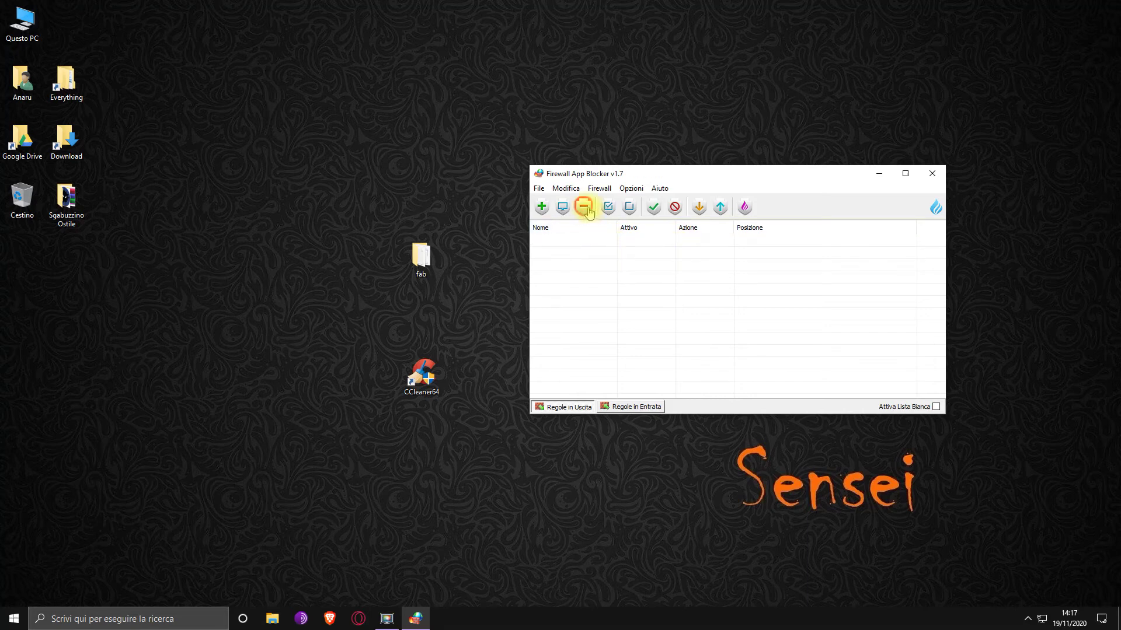
{"action": "left_click", "coordinate": [616, 408]}
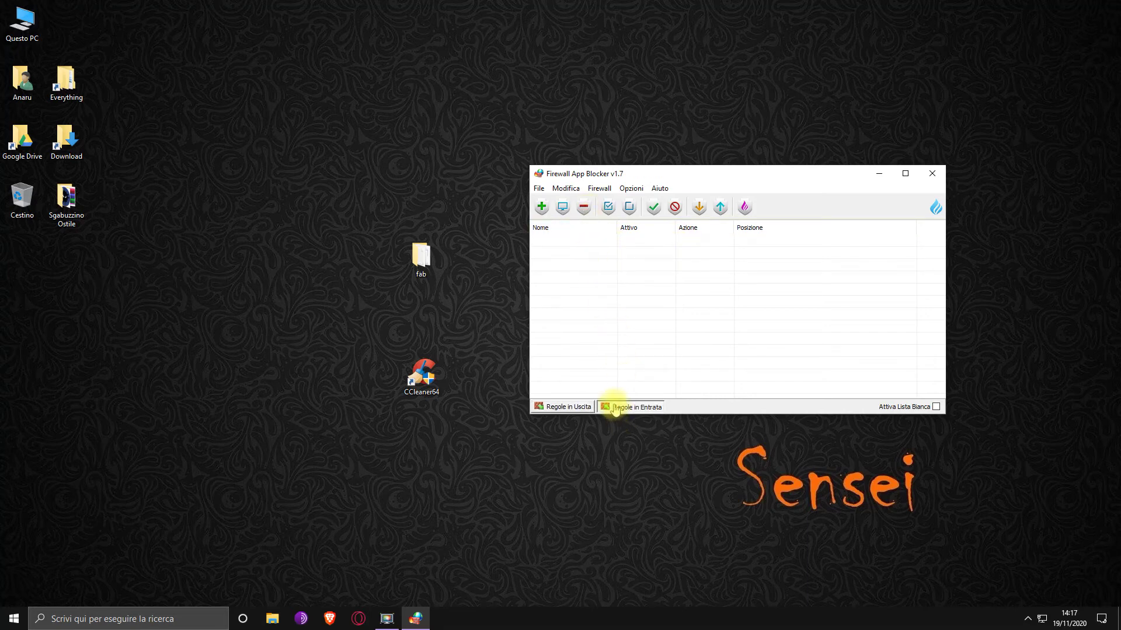
{"action": "left_click", "coordinate": [563, 407]}
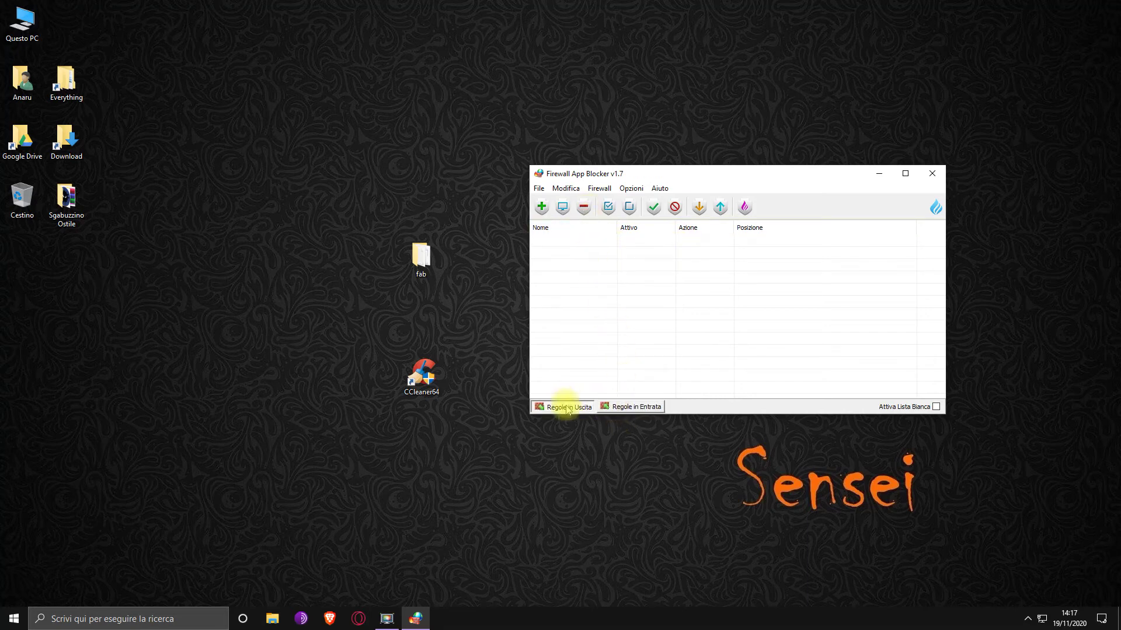
Add the Free Download Manager executable from its folder in Programmi\FreeDownloadManager.ORG to the blocked outbound rules
{"action": "left_click", "coordinate": [541, 208]}
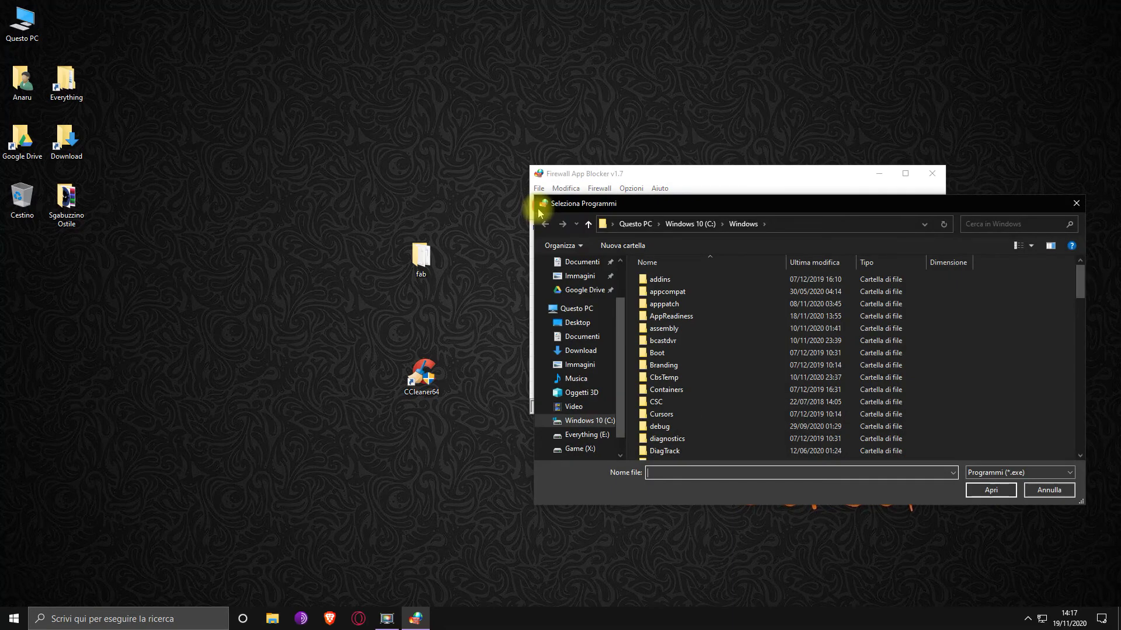
{"action": "scroll", "coordinate": [698, 350], "scroll_direction": "down", "scroll_amount": 20}
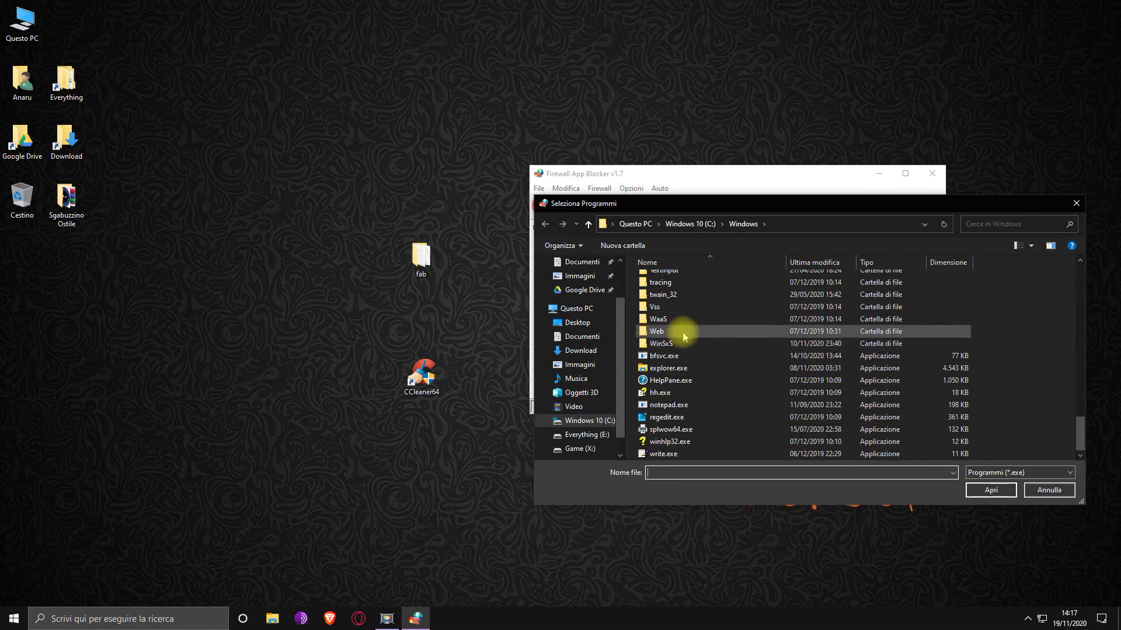
{"action": "scroll", "coordinate": [682, 336], "scroll_direction": "up", "scroll_amount": 6}
{"action": "scroll", "coordinate": [701, 366], "scroll_direction": "up", "scroll_amount": 4}
{"action": "left_click", "coordinate": [588, 422]}
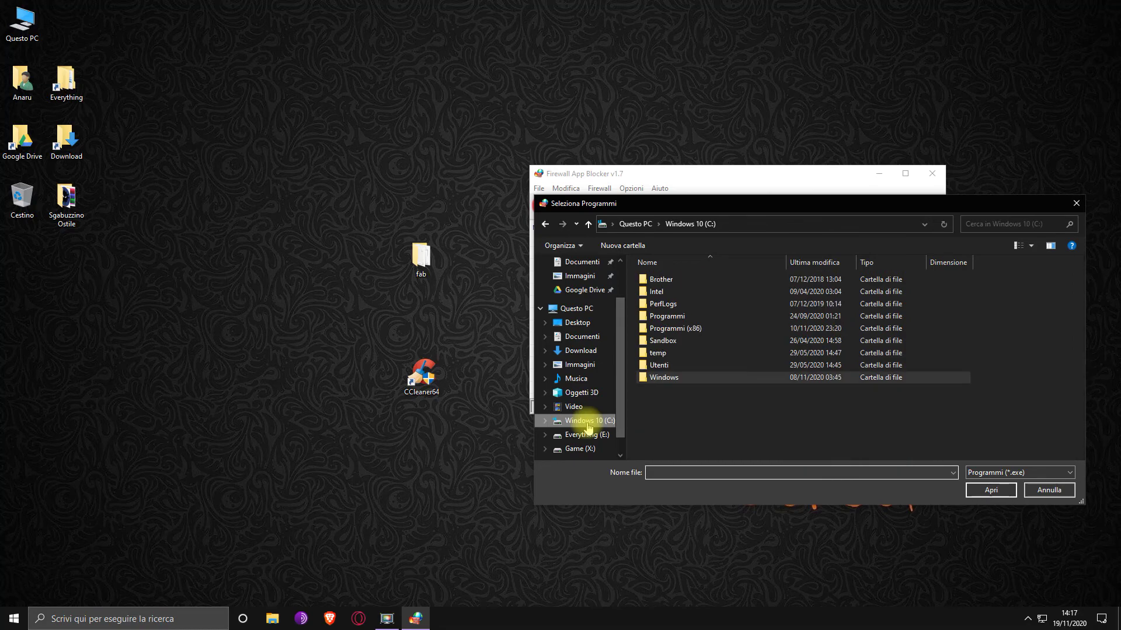
{"action": "double_click", "coordinate": [672, 320]}
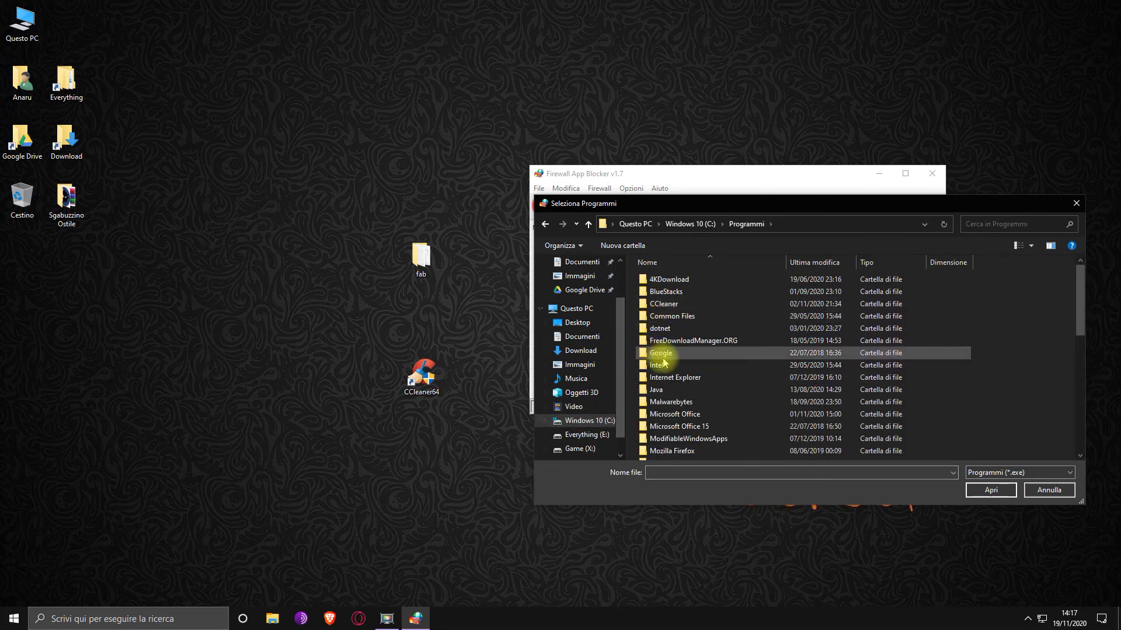
{"action": "double_click", "coordinate": [679, 404]}
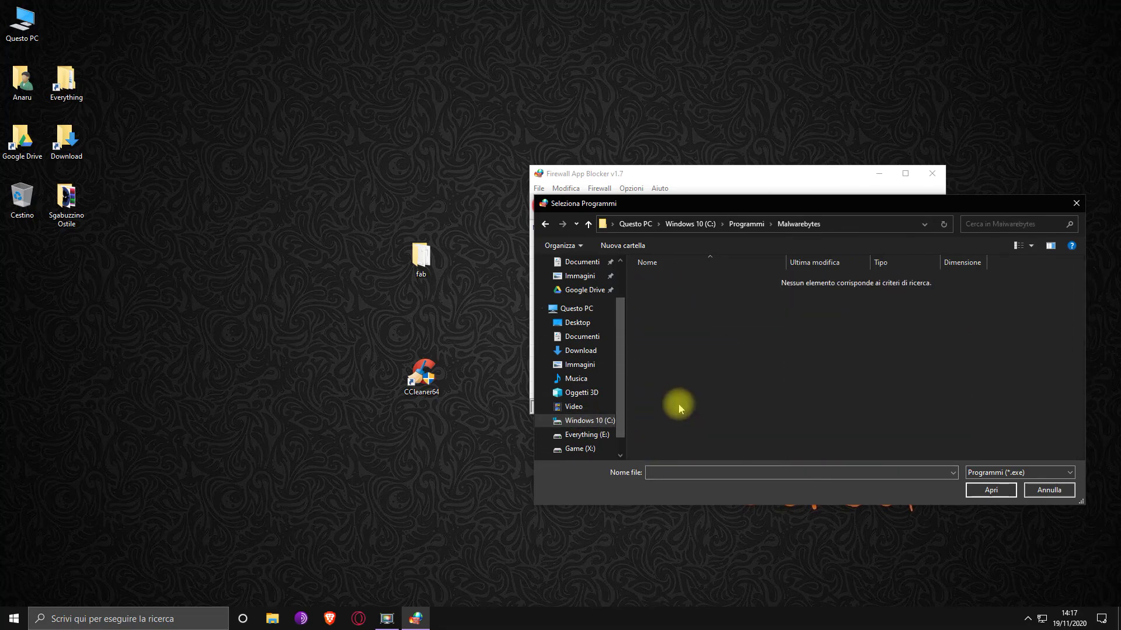
{"action": "key", "text": "BackSpace"}
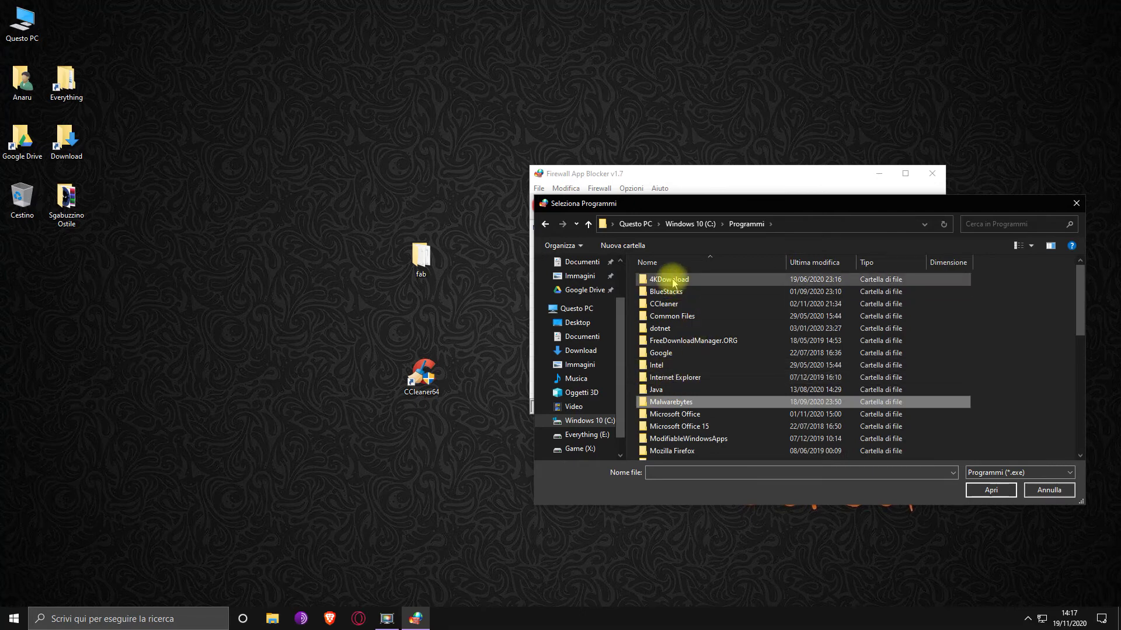
{"action": "double_click", "coordinate": [689, 342]}
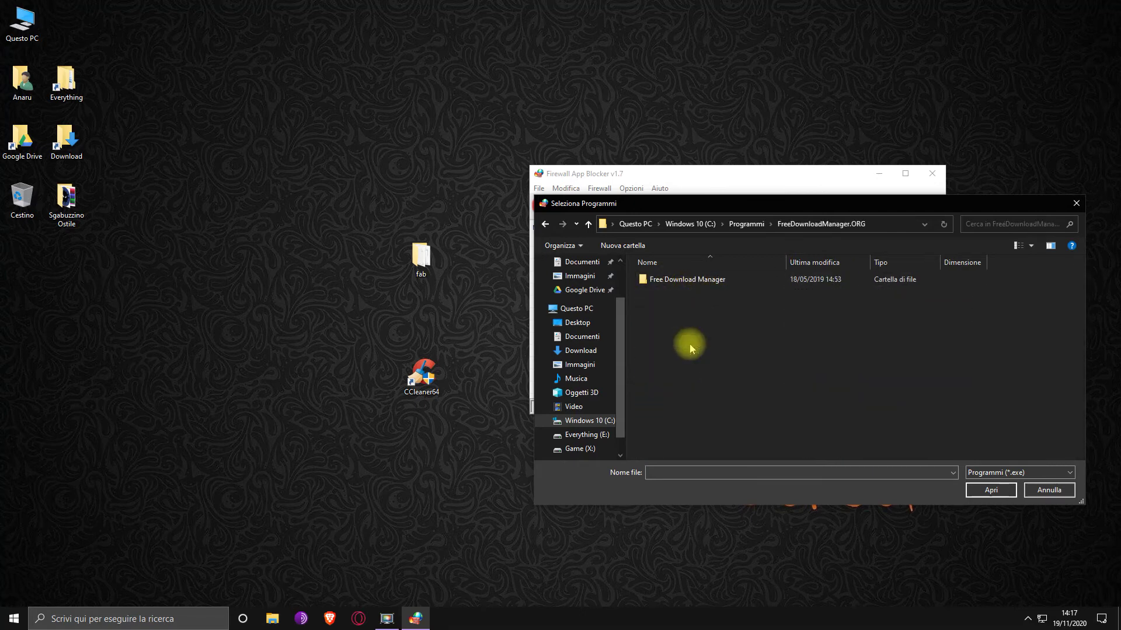
{"action": "double_click", "coordinate": [678, 281]}
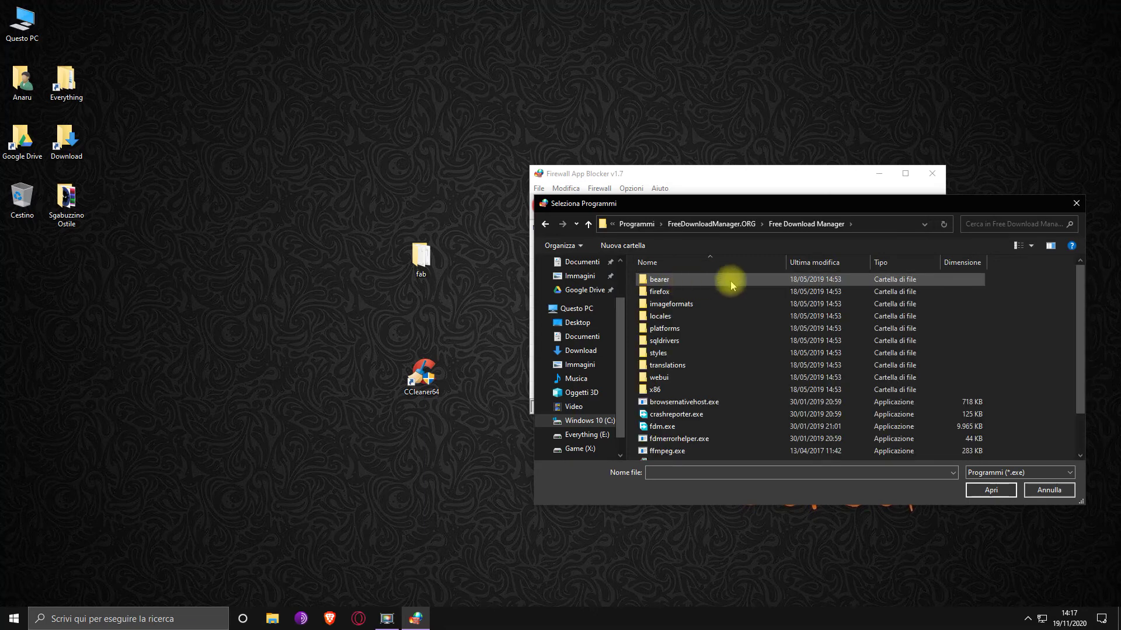
{"action": "scroll", "coordinate": [730, 282], "scroll_direction": "down", "scroll_amount": 2}
{"action": "left_click", "coordinate": [686, 380]}
{"action": "left_click", "coordinate": [991, 490]}
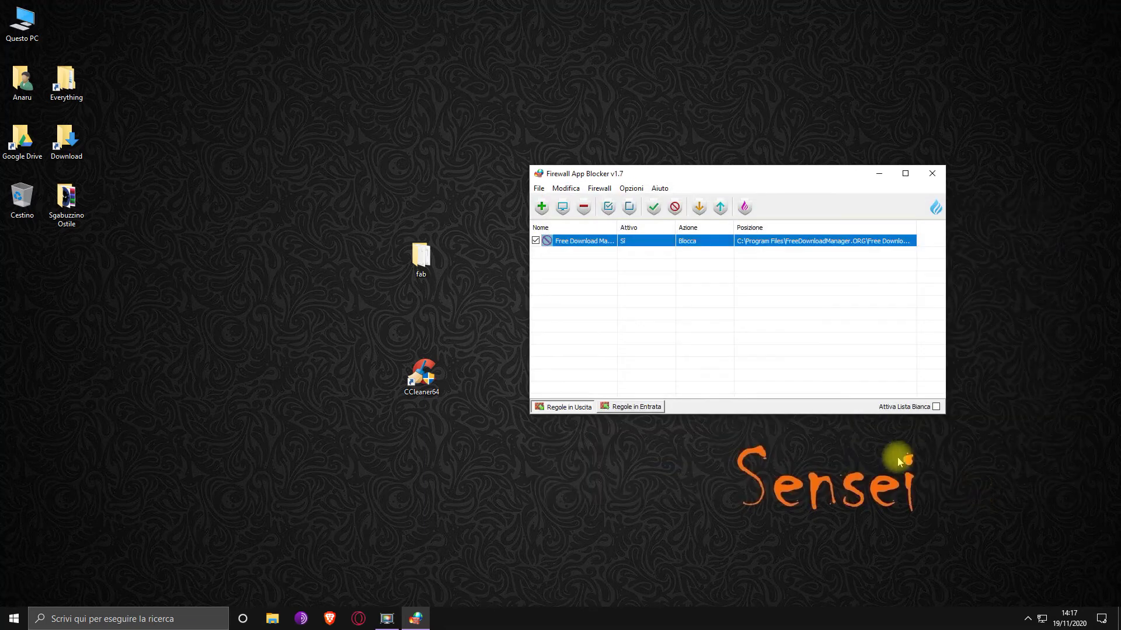
Delete the Free Download Manager rule from the outbound rules
{"action": "left_click", "coordinate": [686, 277]}
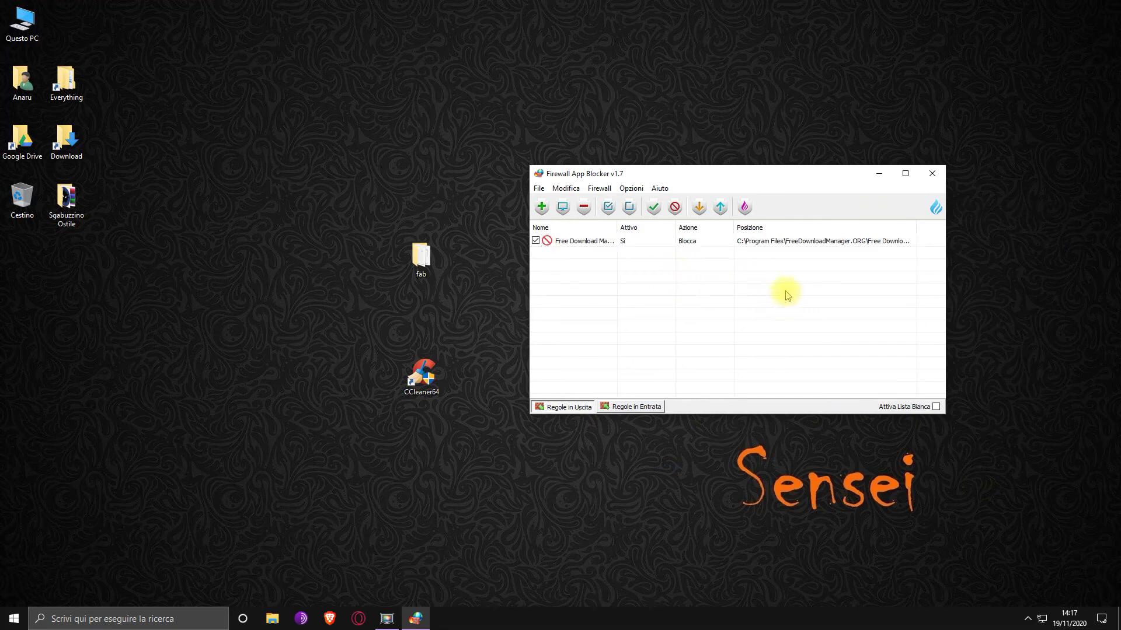
{"action": "left_click", "coordinate": [654, 241]}
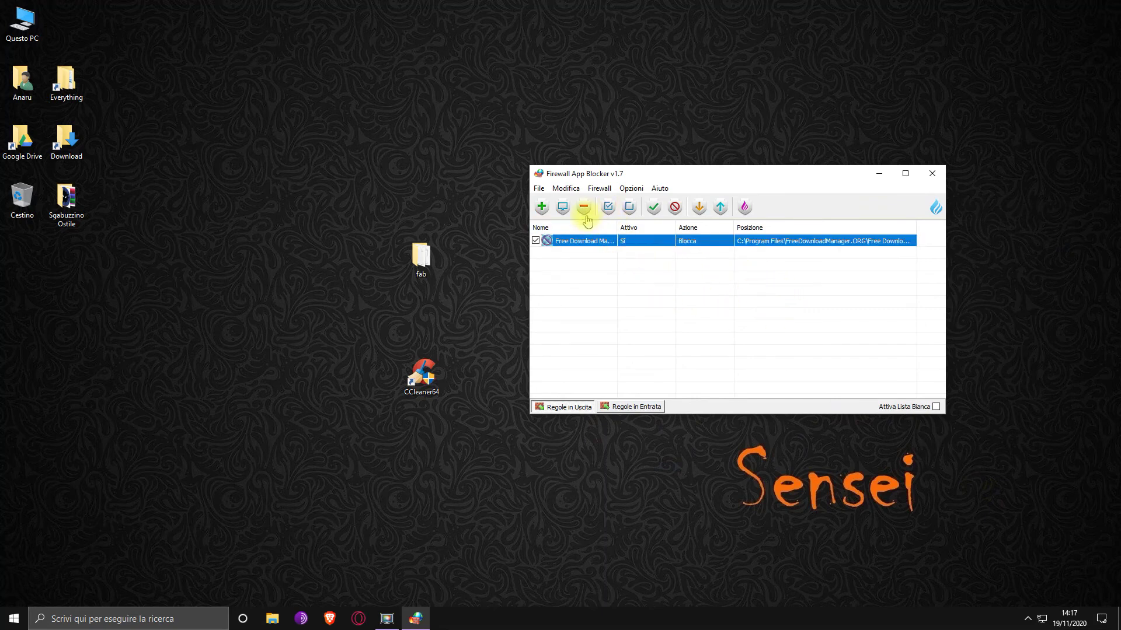
{"action": "left_click", "coordinate": [585, 207]}
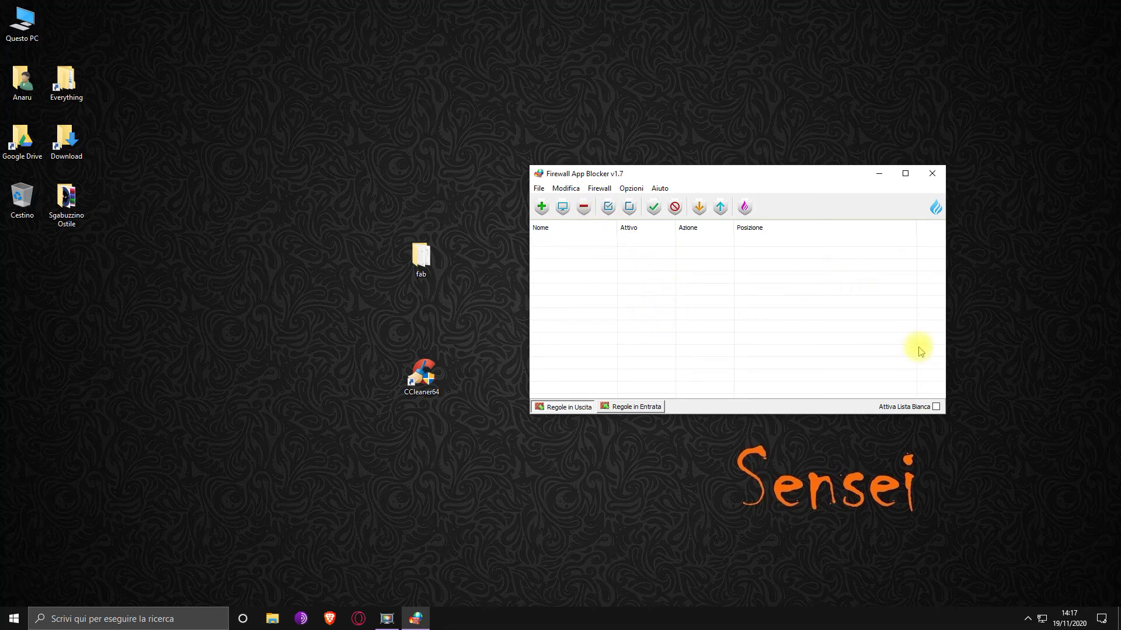
Review the program's display options, its available interface languages, and the firewall mode commands
{"action": "left_click", "coordinate": [932, 407]}
{"action": "left_click", "coordinate": [631, 188]}
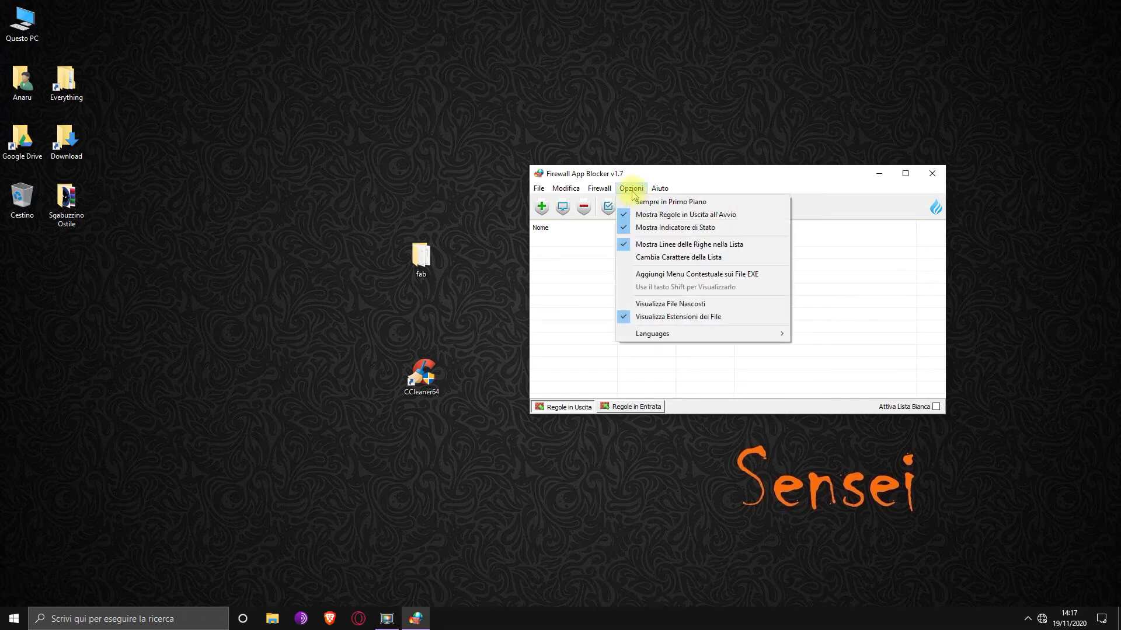
{"action": "mouse_move", "coordinate": [670, 333]}
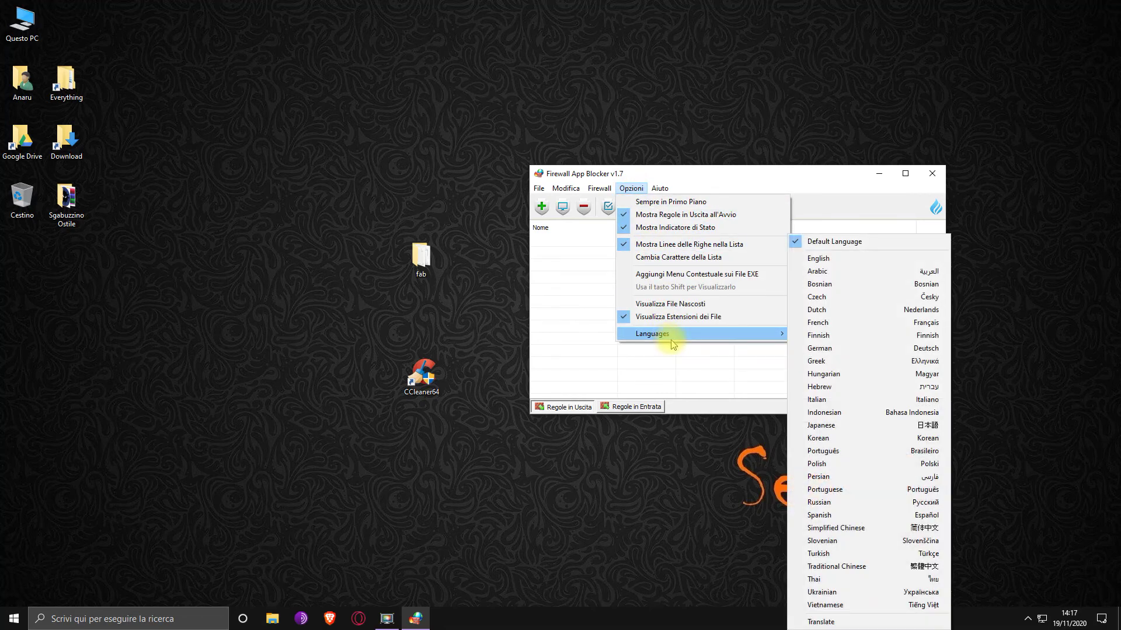
{"action": "left_click", "coordinate": [767, 334]}
{"action": "left_click", "coordinate": [876, 403]}
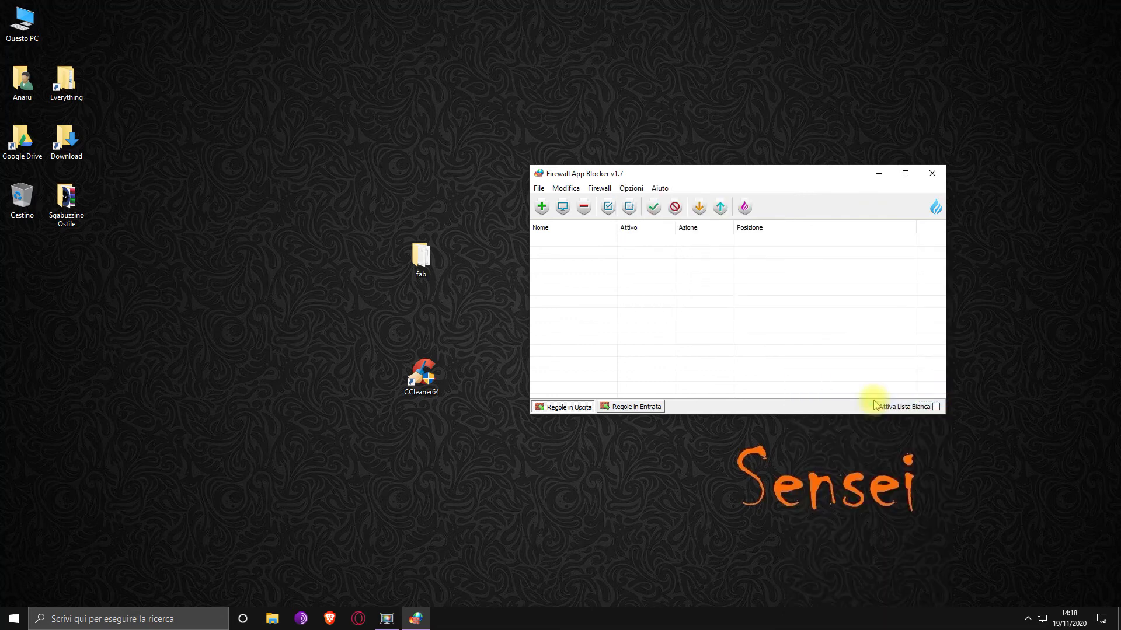
{"action": "left_click", "coordinate": [634, 189]}
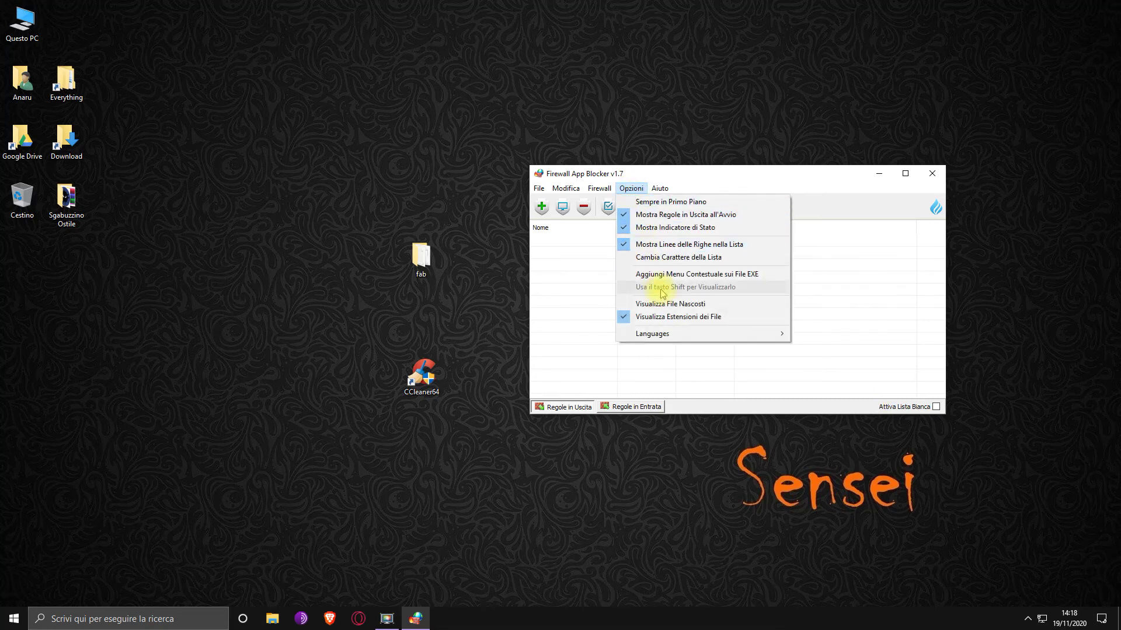
{"action": "mouse_move", "coordinate": [599, 188]}
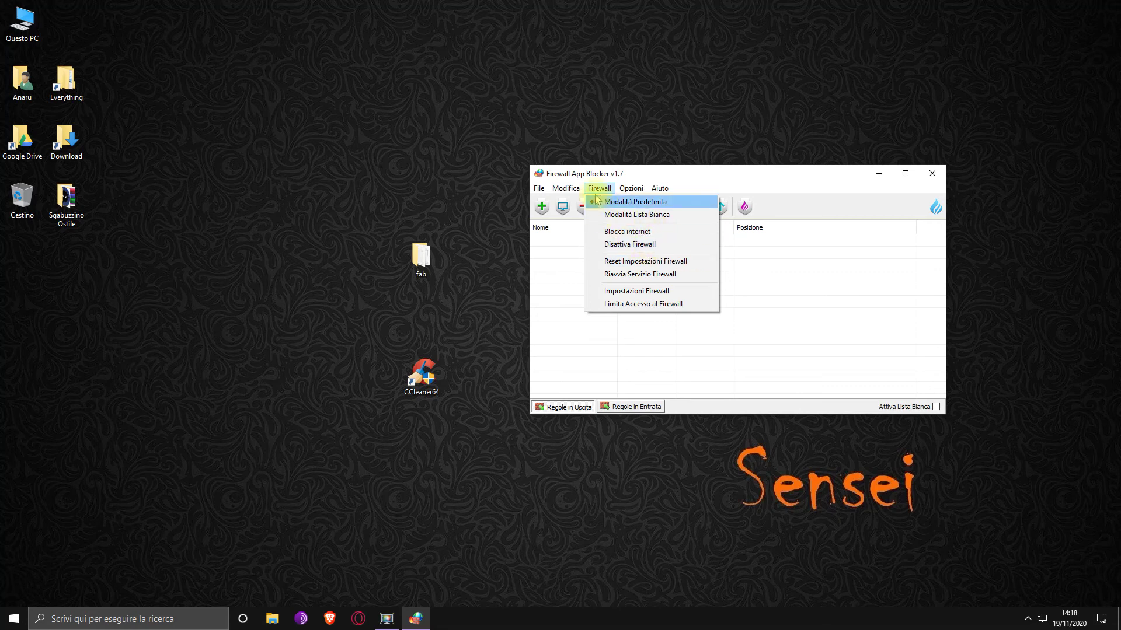
{"action": "left_click", "coordinate": [700, 164]}
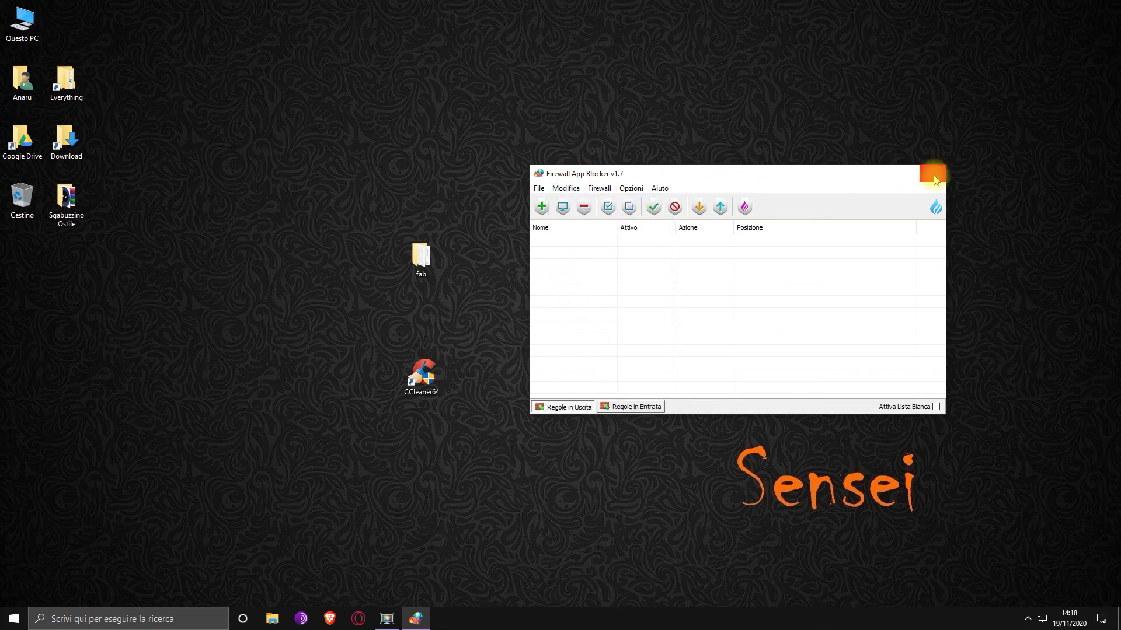
Close the firewall blocker and place a shortcut to Fab_x64.exe from the fab folder on the desktop
{"action": "left_click", "coordinate": [932, 174]}
{"action": "double_click", "coordinate": [422, 263]}
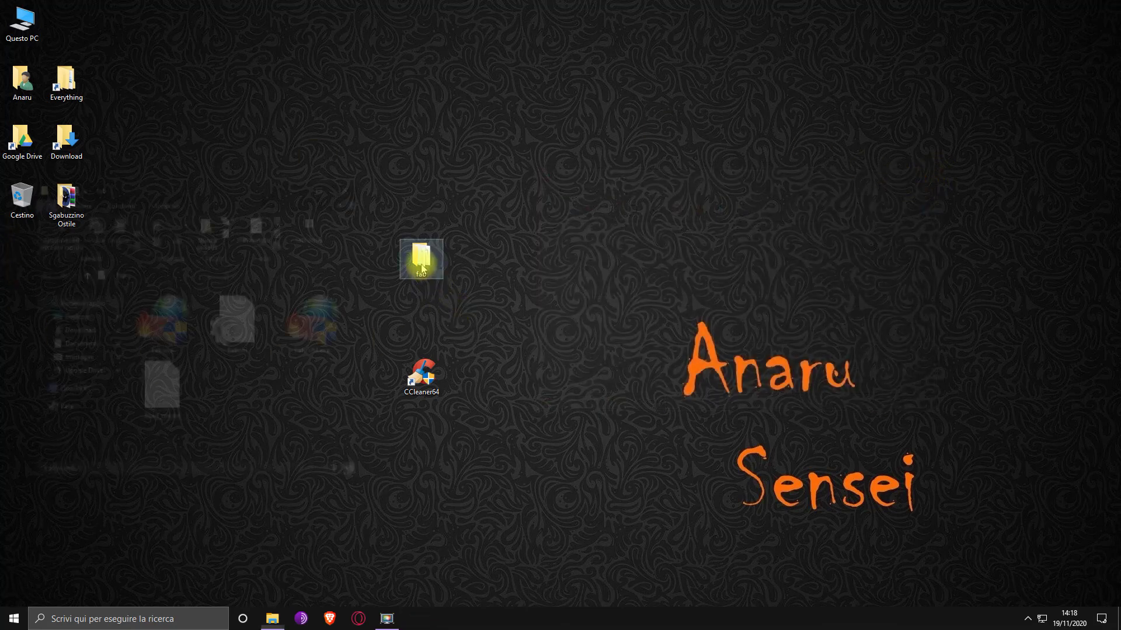
{"action": "left_click", "coordinate": [324, 312]}
{"action": "right_click", "coordinate": [325, 312]}
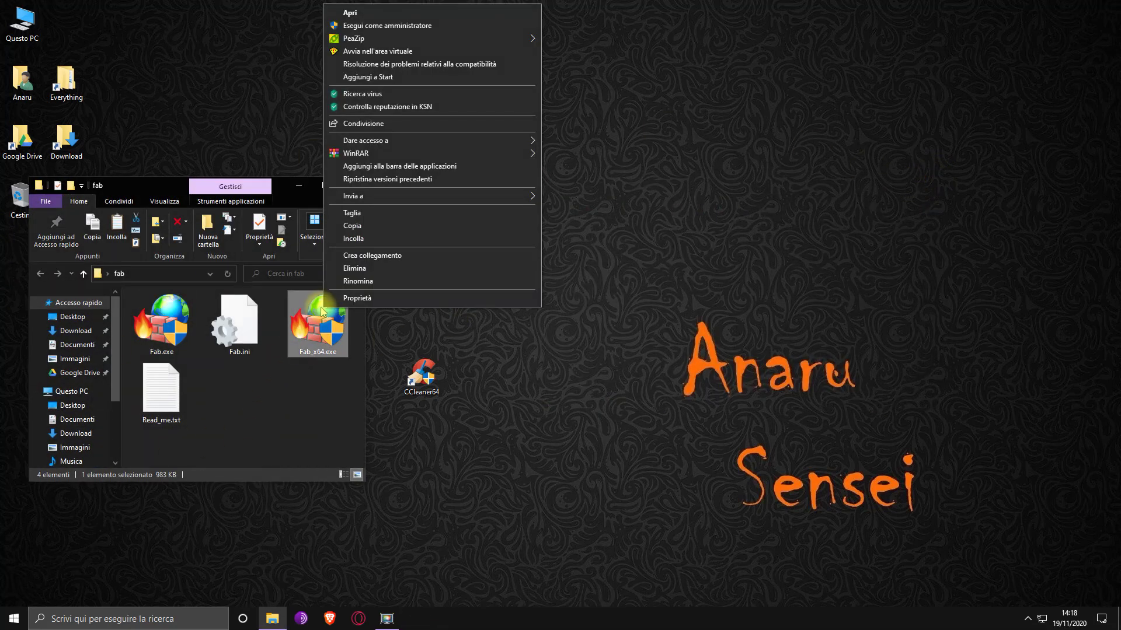
{"action": "left_click", "coordinate": [357, 250]}
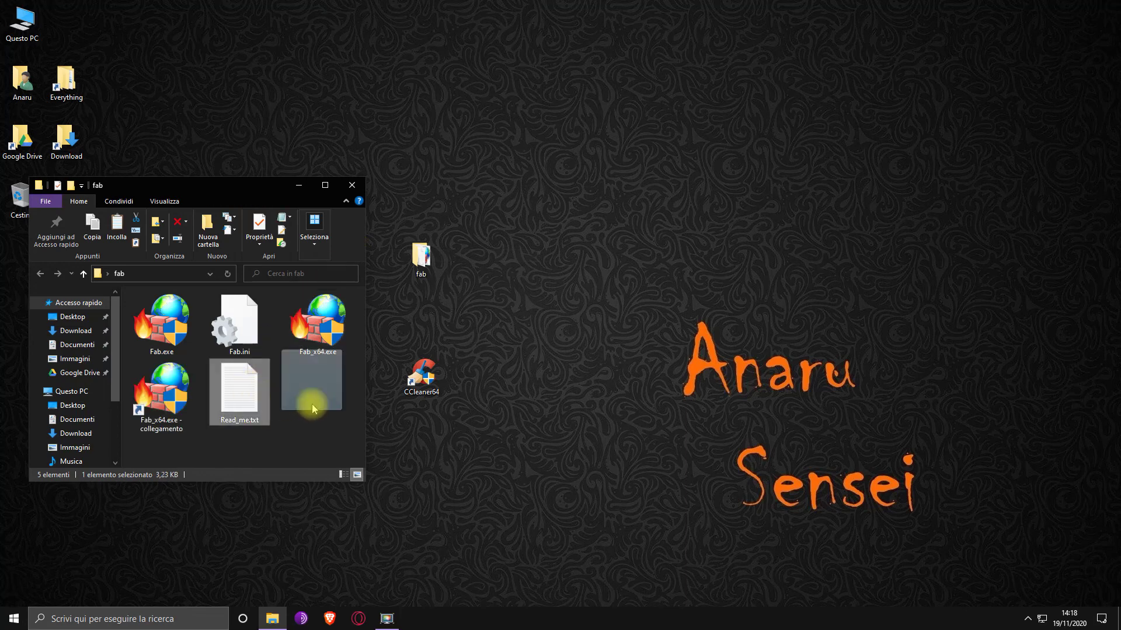
{"action": "left_click_drag", "start_coordinate": [161, 392], "coordinate": [639, 294]}
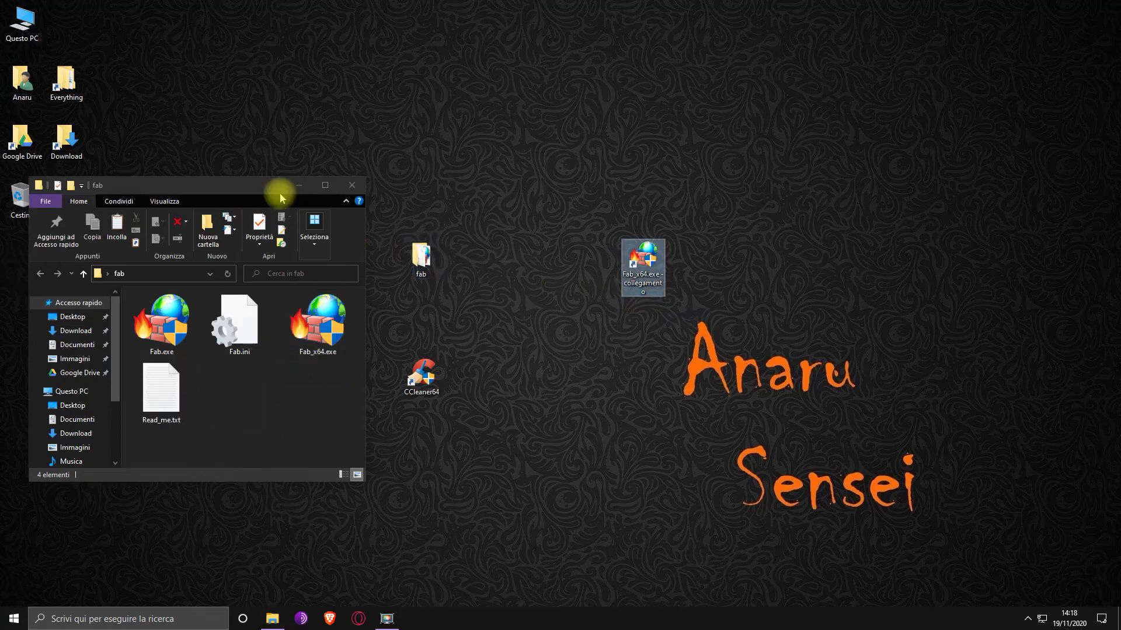
{"action": "left_click", "coordinate": [352, 185]}
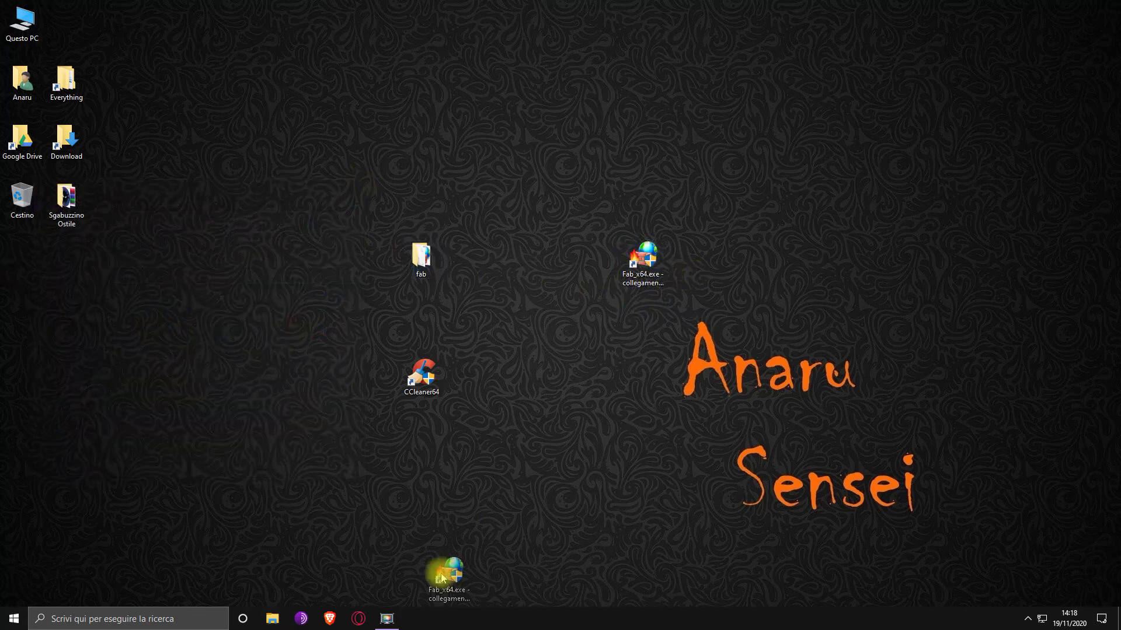
{"action": "left_click_drag", "start_coordinate": [644, 257], "coordinate": [610, 313]}
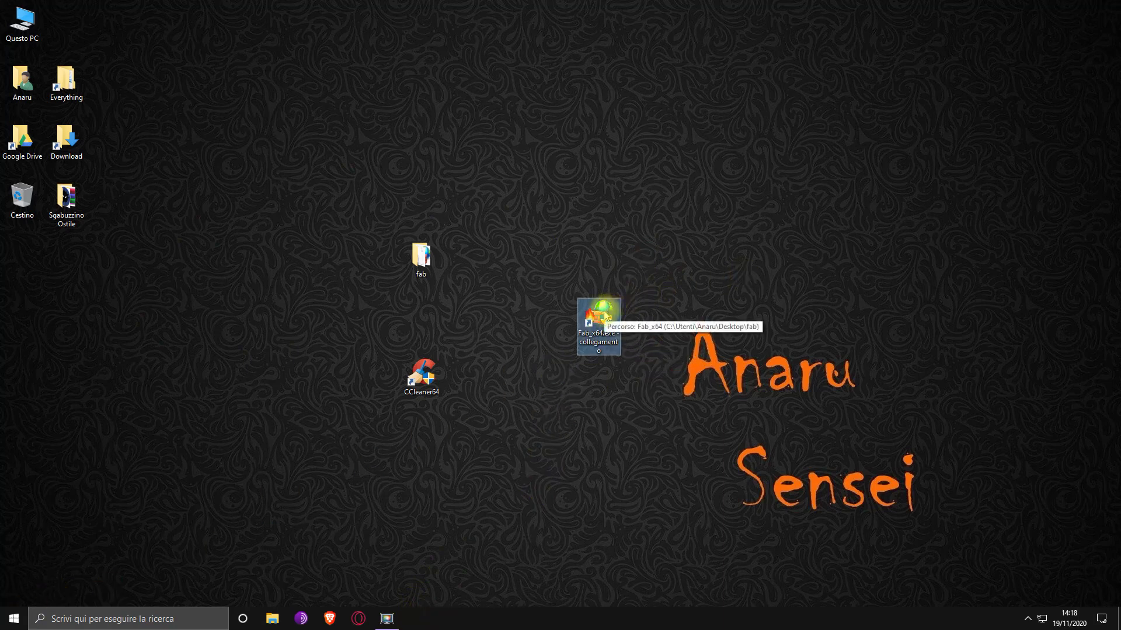
Delete the fab folder, the CCleaner64 shortcut and the Fab_x64.exe shortcut from the desktop
{"action": "left_click", "coordinate": [423, 254]}
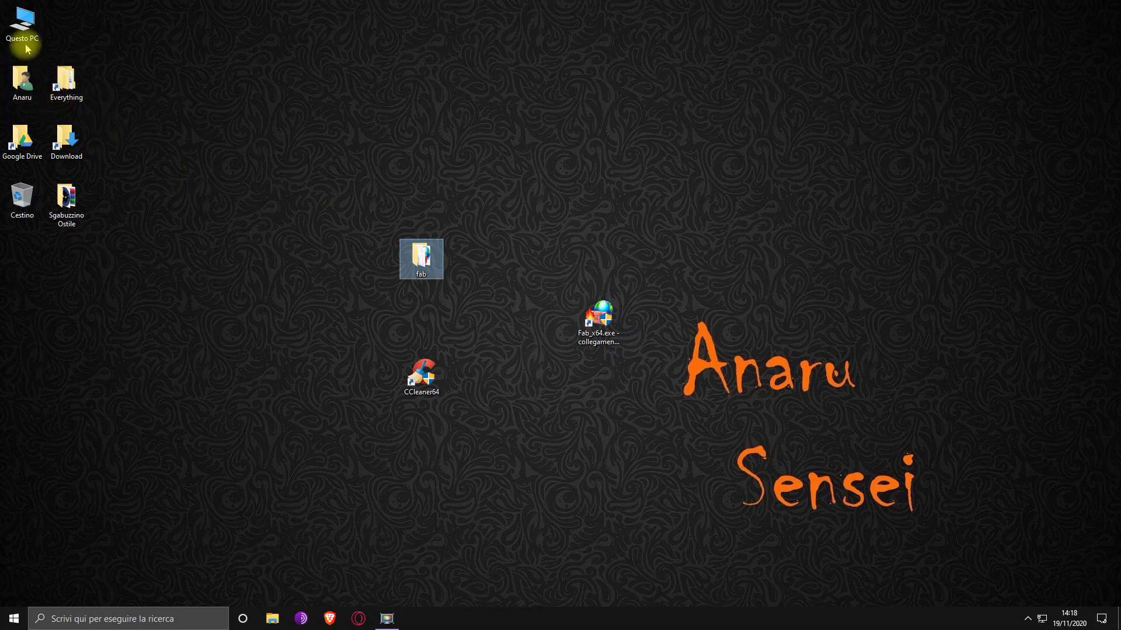
{"action": "left_click", "coordinate": [914, 67]}
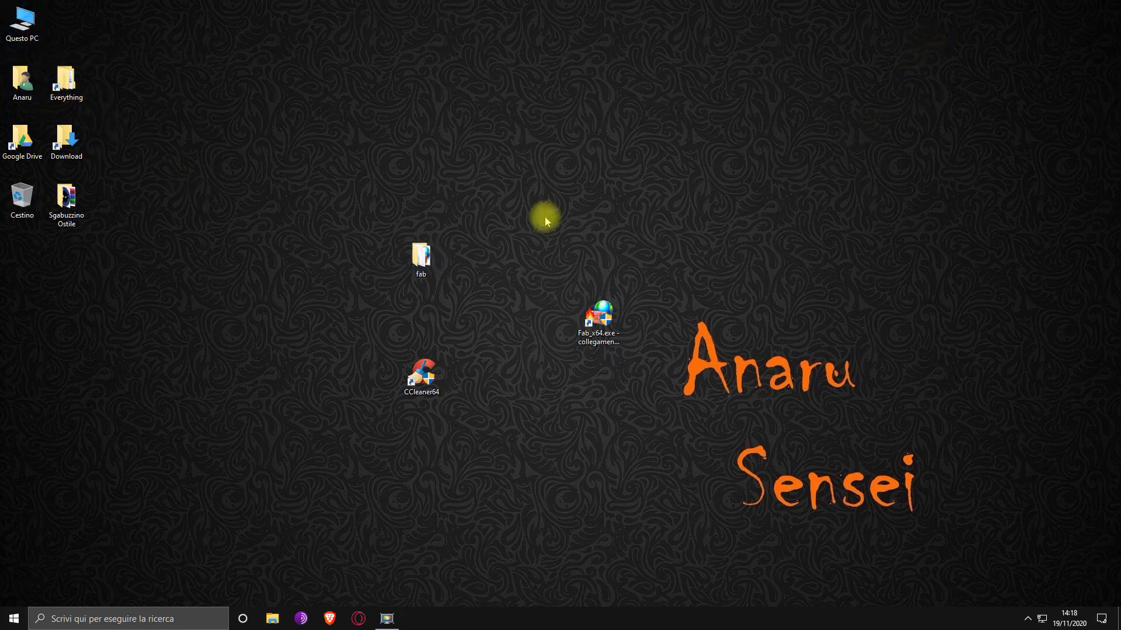
{"action": "left_click_drag", "start_coordinate": [714, 424], "coordinate": [361, 177]}
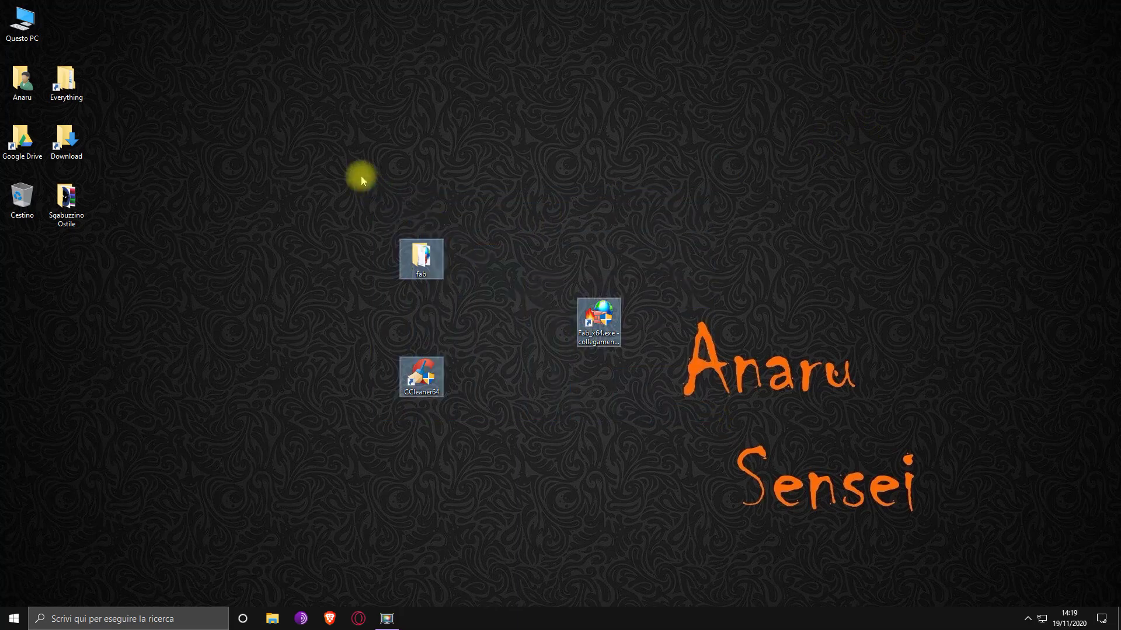
{"action": "key", "text": "Delete"}
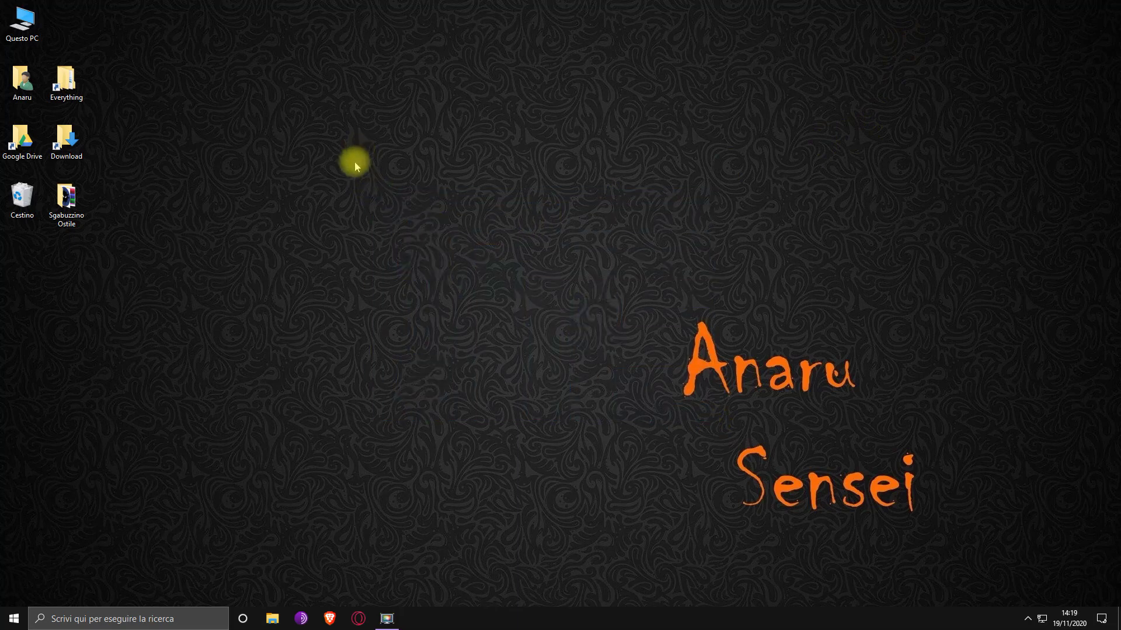